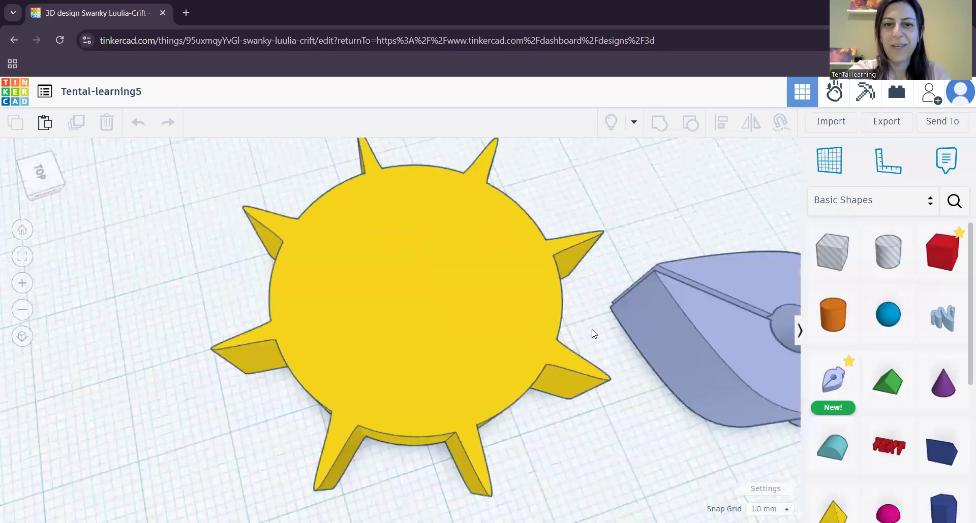
# Delete the blue sketch shape beside the yellow sun, and hide the sun.
pyautogui.scroll(-2, 613, 429)
pyautogui.moveTo(708, 443); pyautogui.dragTo(583, 418)
pyautogui.click(627, 379)
pyautogui.press('Delete')
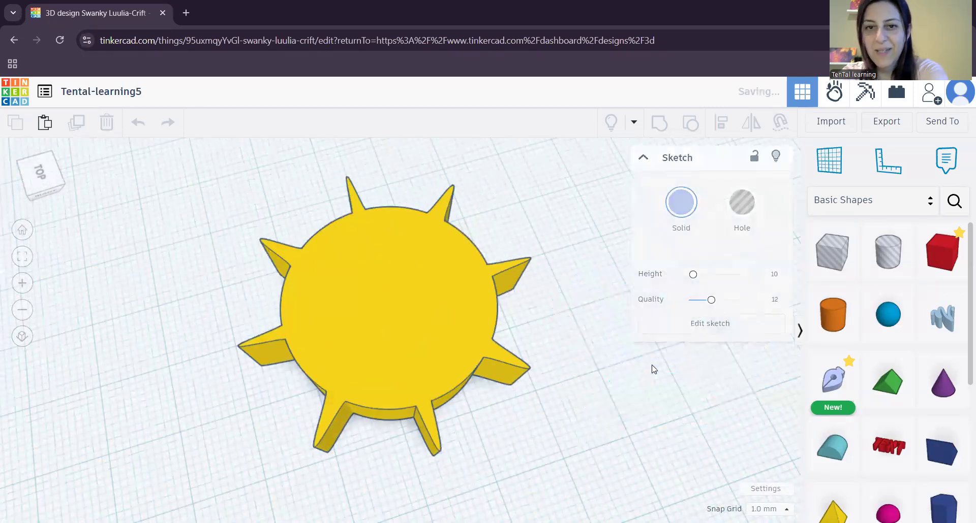
pyautogui.click(451, 350)
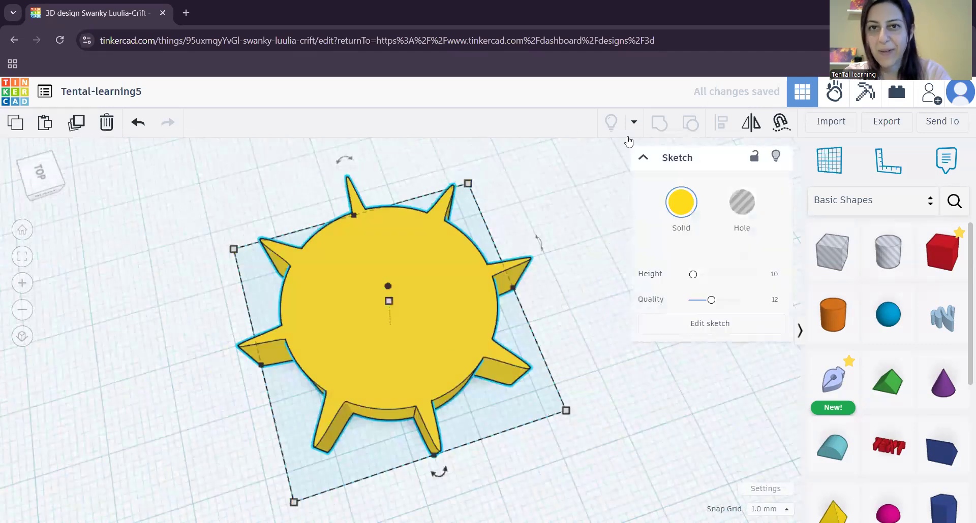
pyautogui.click(773, 158)
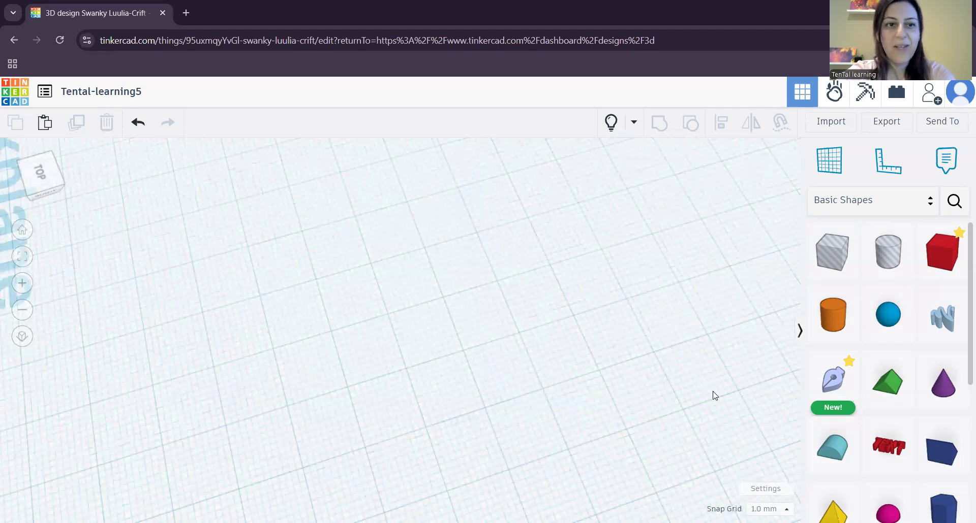
# Place a new Sketch shape on the workplane and draw a closed 20 mm square centred on the origin.
pyautogui.click(836, 387)
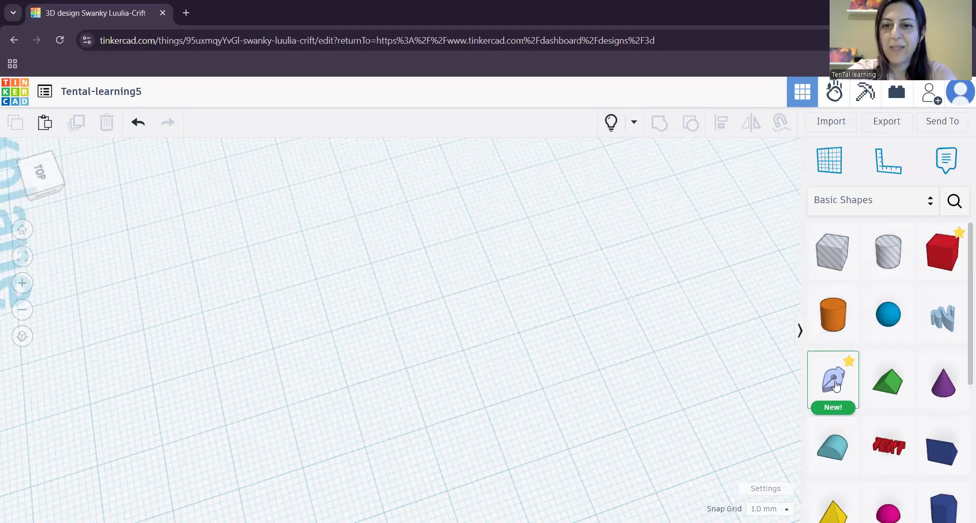
pyautogui.click(492, 338)
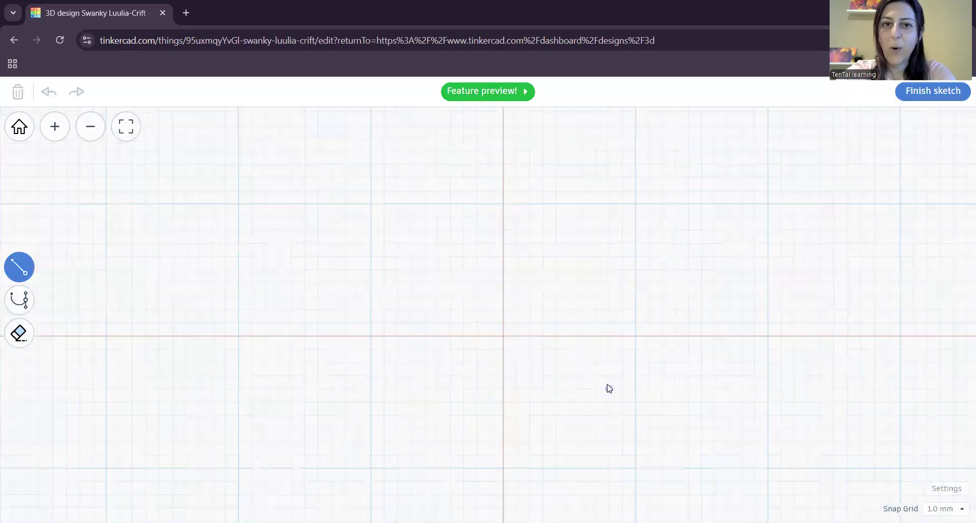
pyautogui.click(371, 204)
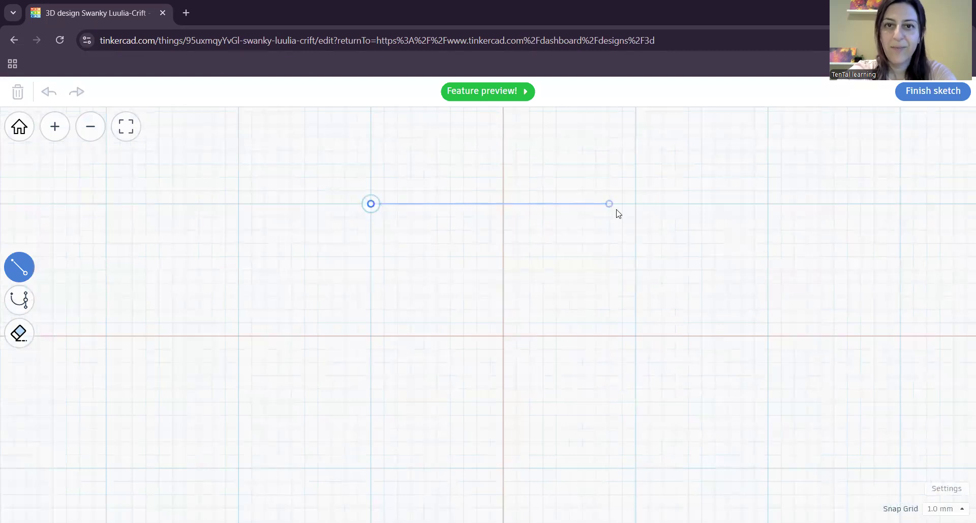
pyautogui.click(635, 204)
pyautogui.click(636, 468)
pyautogui.click(371, 468)
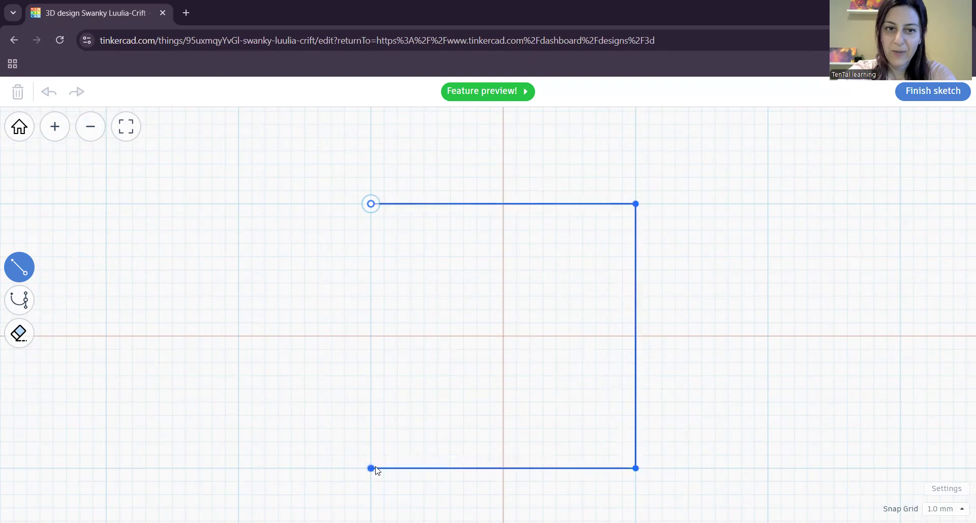
pyautogui.click(370, 204)
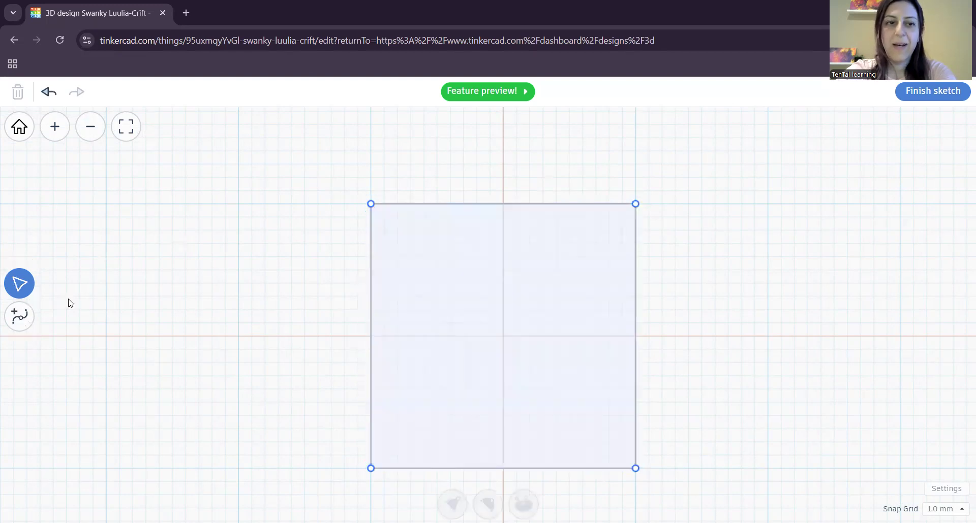
# Convert all four corner points of the square to smooth points to make a circle, and finish the sketch.
pyautogui.moveTo(287, 163); pyautogui.dragTo(651, 489)
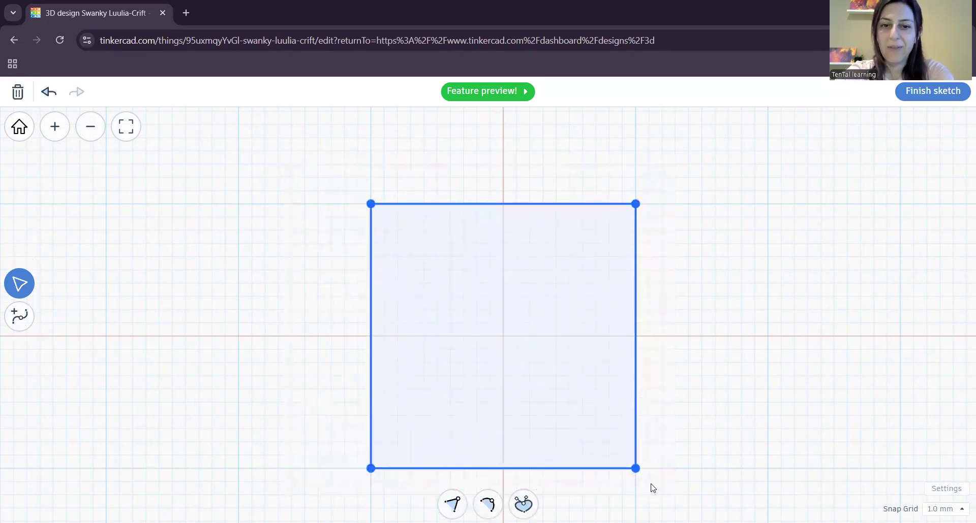
pyautogui.click(487, 505)
pyautogui.scroll(-5, 557, 429)
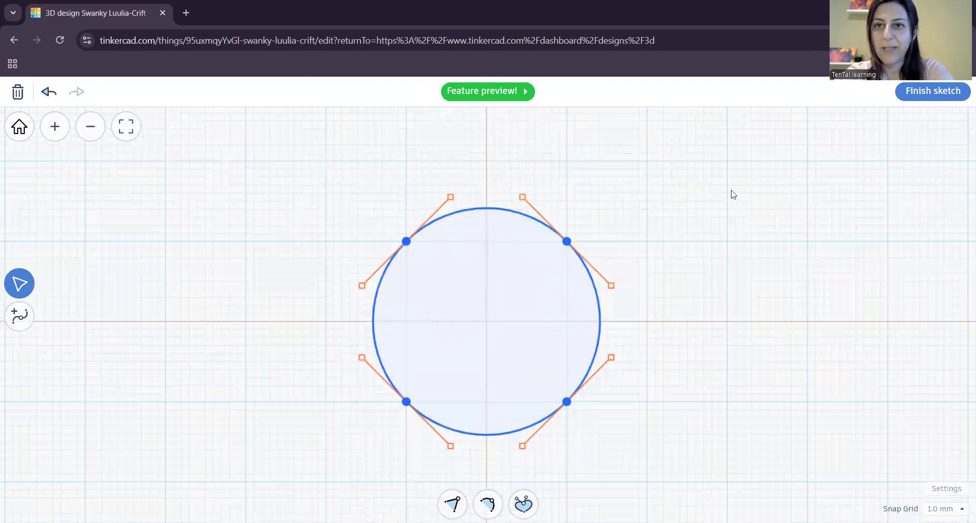
pyautogui.click(920, 91)
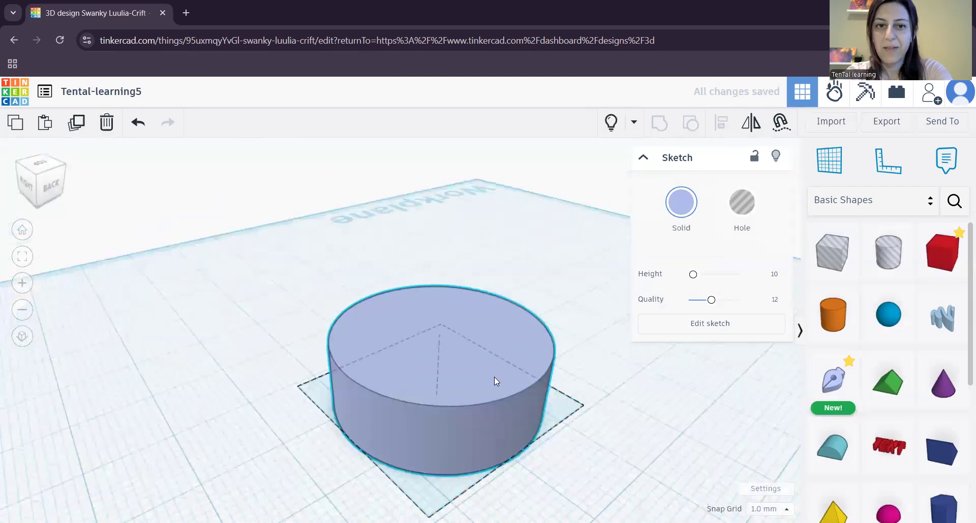
# Reopen the circle's sketch and add three points on the outline: at the top centre and about 1 mm to each side.
pyautogui.click(704, 329)
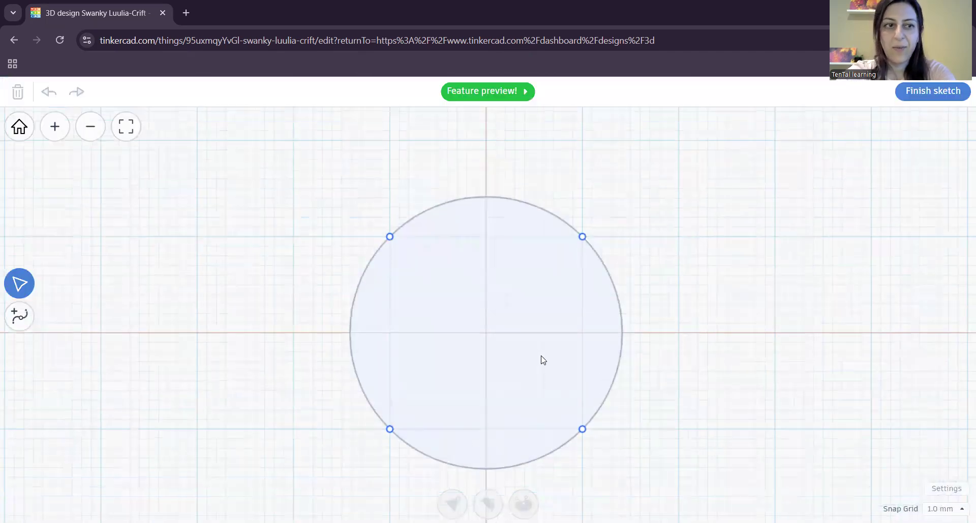
pyautogui.click(18, 325)
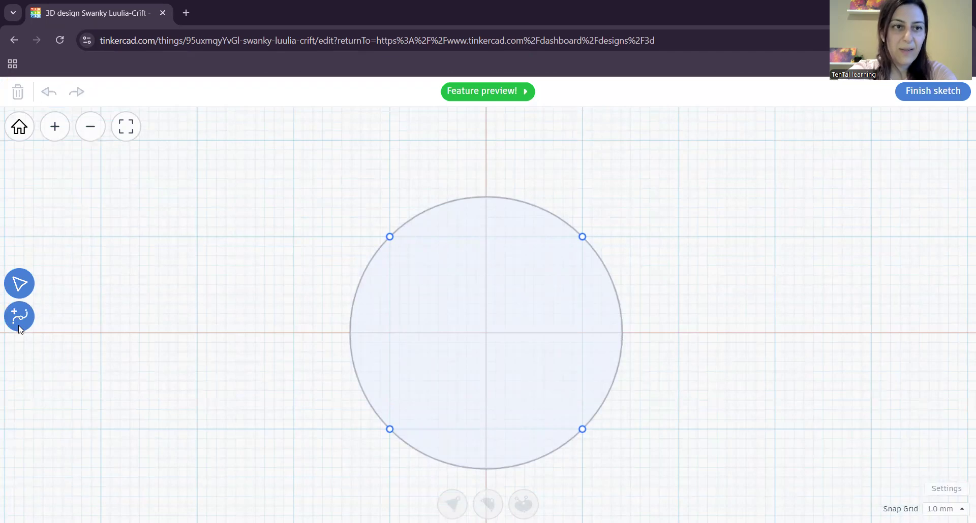
pyautogui.scroll(1, 465, 312)
pyautogui.scroll(1, 347, 360)
pyautogui.scroll(5, 347, 360)
pyautogui.scroll(2, 412, 294)
pyautogui.hscroll(3, 412, 294)
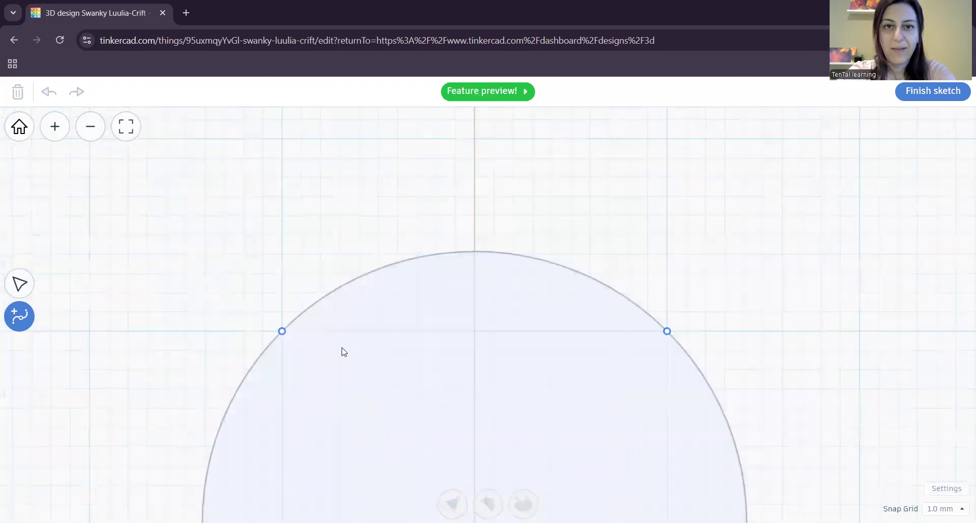
pyautogui.scroll(4, 475, 254)
pyautogui.scroll(1, 477, 257)
pyautogui.scroll(1, 477, 257)
pyautogui.click(479, 252)
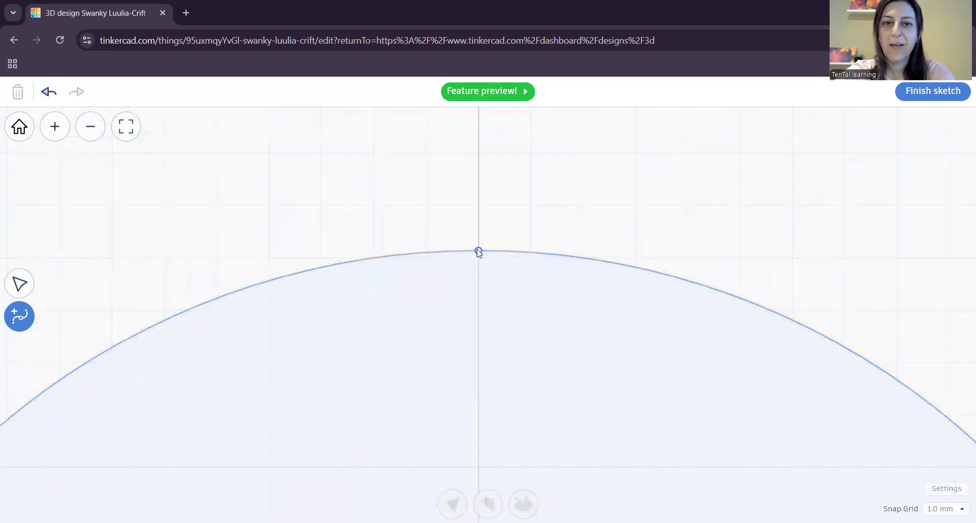
pyautogui.click(531, 252)
pyautogui.click(448, 251)
pyautogui.moveTo(448, 252); pyautogui.dragTo(427, 253)
pyautogui.click(400, 255)
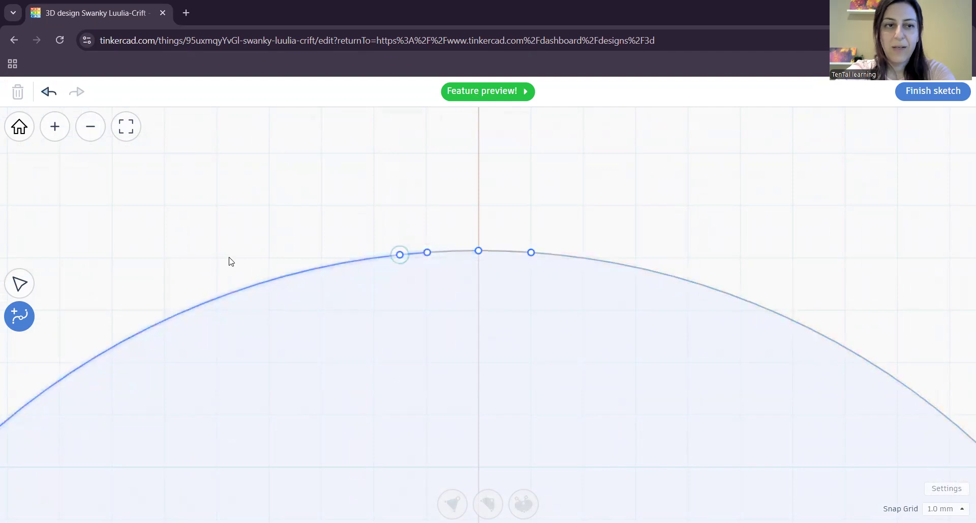
# Pull the circle's top centre point straight up to form a narrow spike about 6 mm tall.
pyautogui.click(19, 284)
pyautogui.click(479, 251)
pyautogui.moveTo(479, 254); pyautogui.dragTo(479, 167)
pyautogui.scroll(-5, 484, 251)
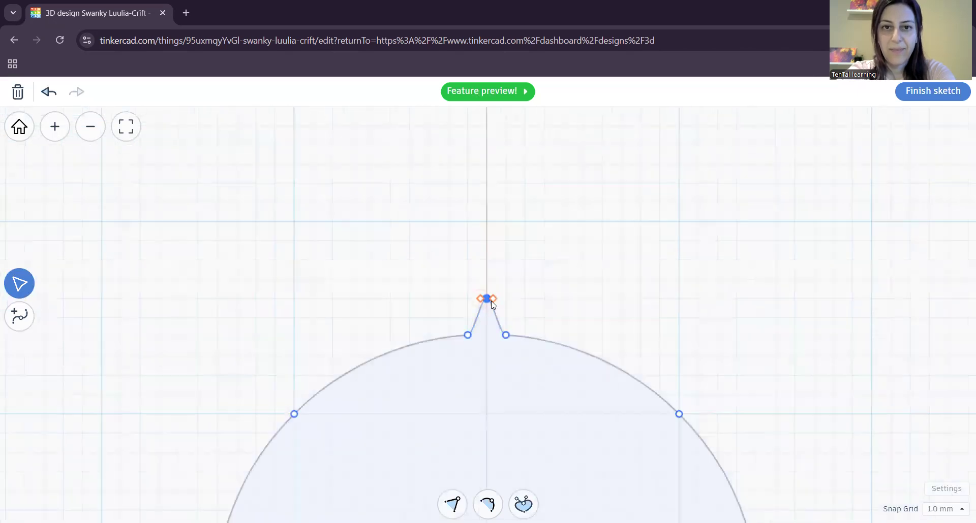
pyautogui.moveTo(487, 301); pyautogui.dragTo(482, 217)
pyautogui.hotkey('ctrl', 'z')
pyautogui.scroll(4, 483, 287)
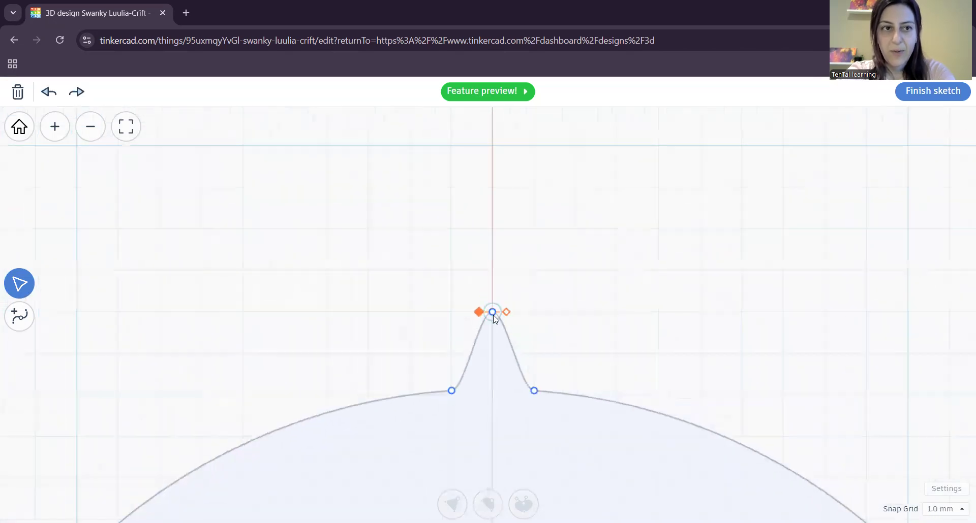
pyautogui.moveTo(492, 313); pyautogui.dragTo(492, 155)
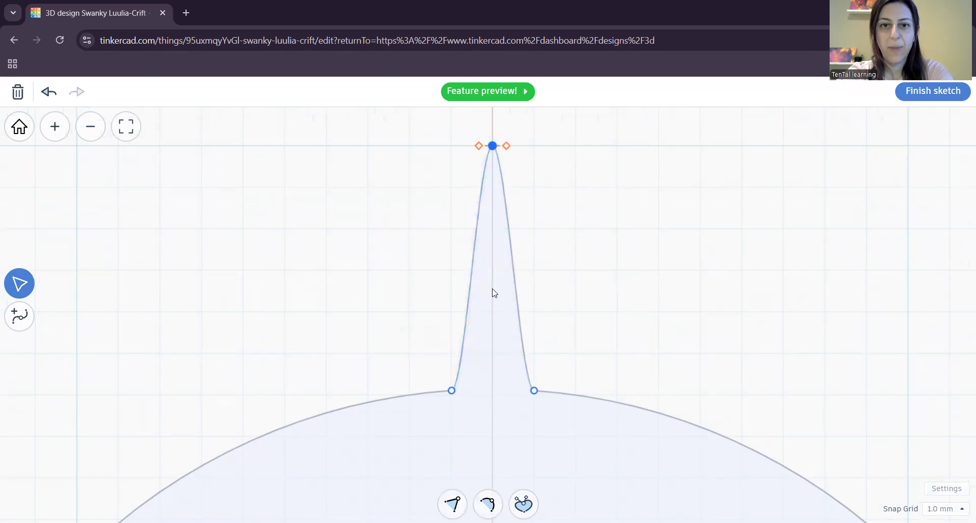
# Add a point about 1 mm to either side of the circle's upper-right point.
pyautogui.scroll(-3, 492, 293)
pyautogui.scroll(-5, 492, 293)
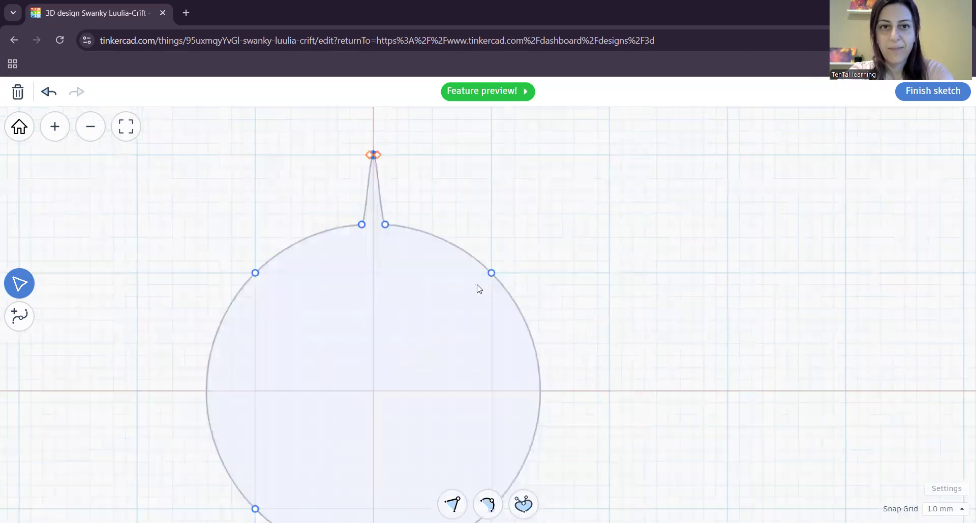
pyautogui.scroll(5, 508, 314)
pyautogui.scroll(3, 470, 230)
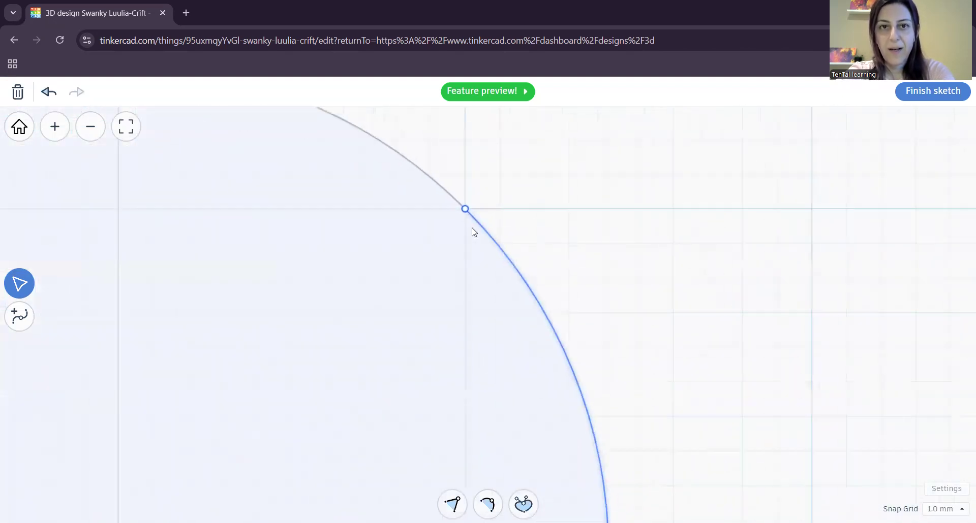
pyautogui.scroll(1, 472, 228)
pyautogui.moveTo(479, 216); pyautogui.dragTo(491, 282, button='middle')
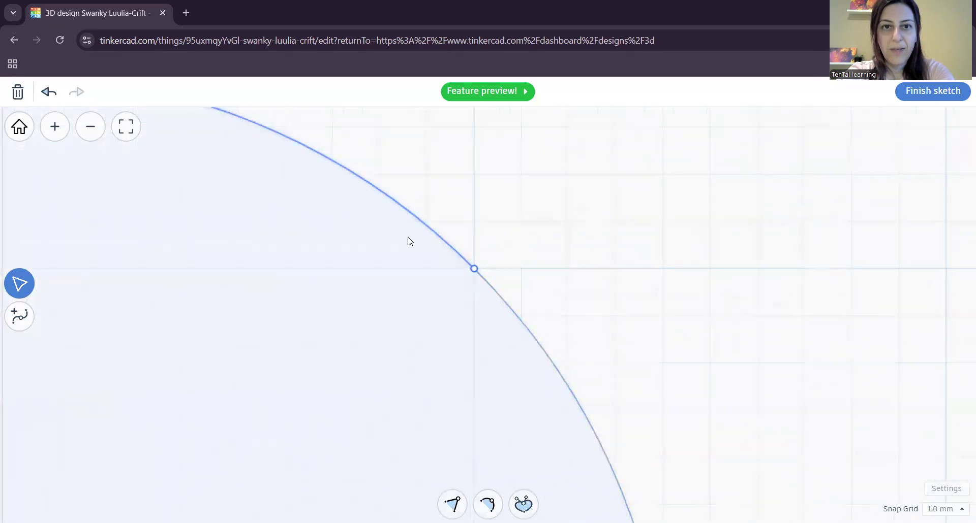
pyautogui.click(27, 319)
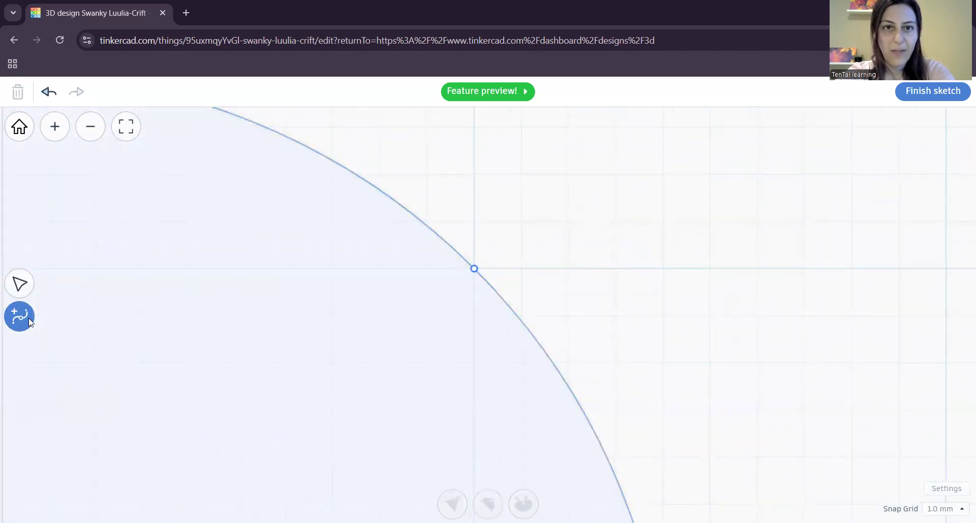
pyautogui.click(425, 224)
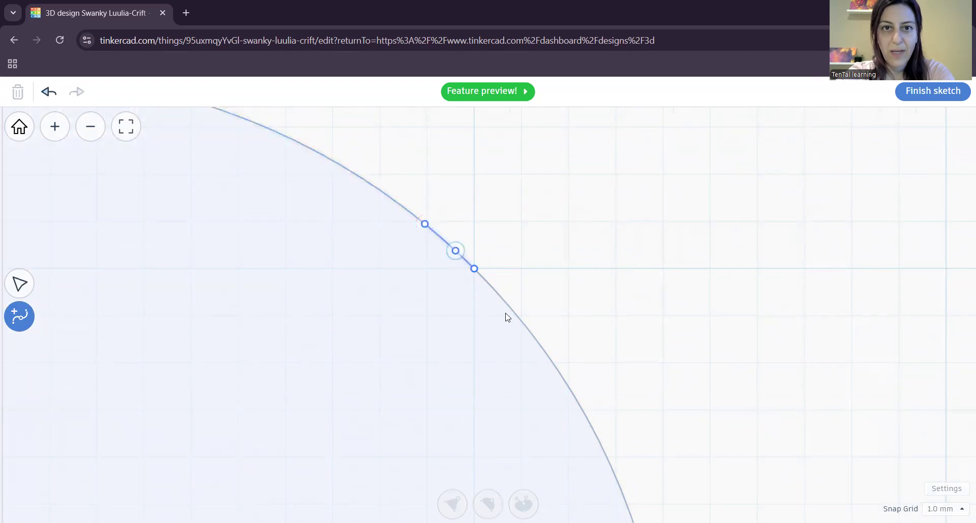
pyautogui.click(518, 318)
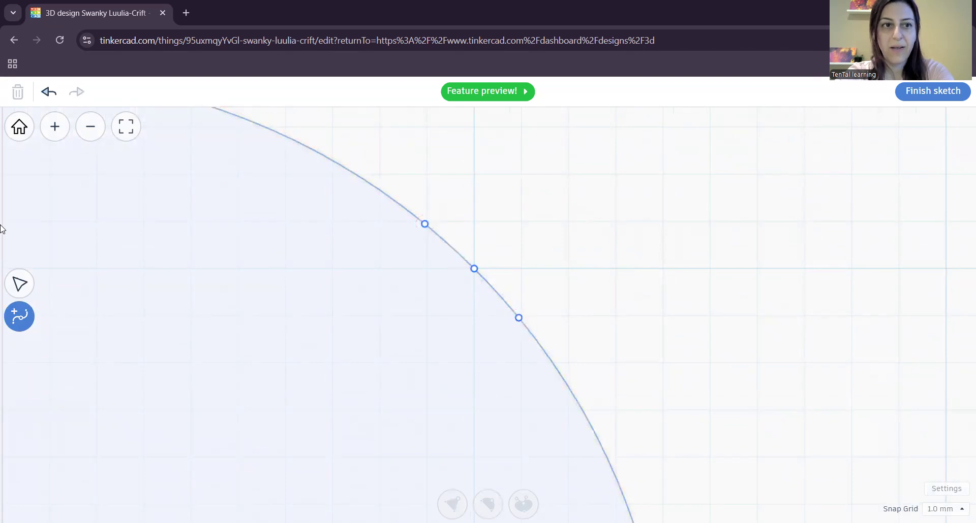
# Pull the circle's upper-right point diagonally outward, about 6 mm right and 6 mm up, to form a spike.
pyautogui.click(23, 290)
pyautogui.moveTo(474, 269); pyautogui.dragTo(567, 184)
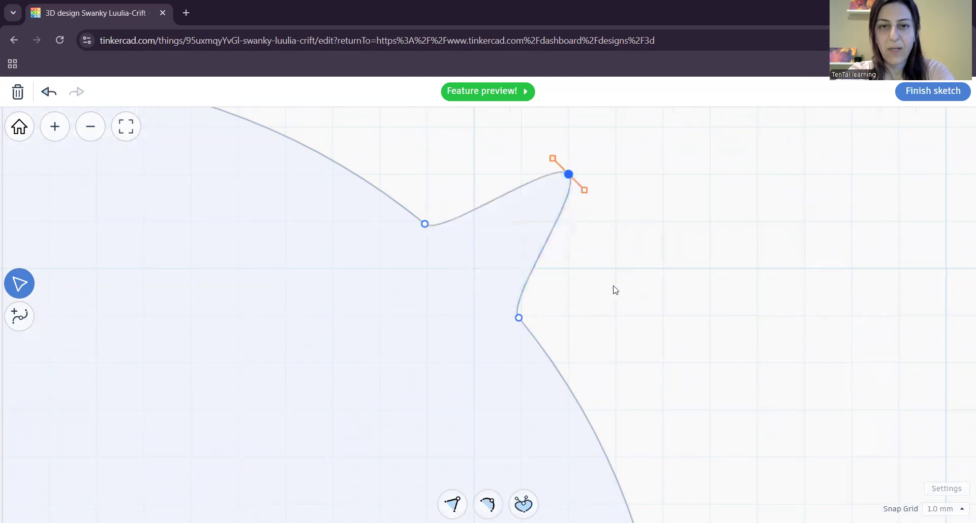
pyautogui.moveTo(634, 285); pyautogui.dragTo(499, 466, button='middle')
pyautogui.moveTo(434, 359); pyautogui.dragTo(614, 183)
# Add three points about 1 mm apart at the circle's bottom and pull the middle one down into a spike about 6 mm long.
pyautogui.scroll(-2, 660, 374)
pyautogui.scroll(-1, 657, 372)
pyautogui.moveTo(641, 418); pyautogui.dragTo(559, 233, button='middle')
pyautogui.scroll(-2, 528, 405)
pyautogui.moveTo(528, 405); pyautogui.dragTo(596, 264, button='middle')
pyautogui.click(20, 316)
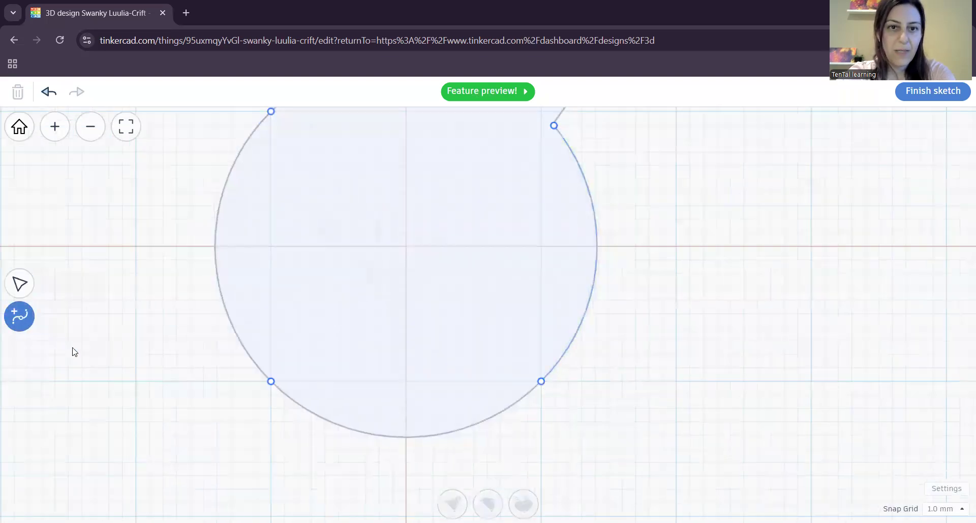
pyautogui.moveTo(360, 427); pyautogui.dragTo(361, 322, button='middle')
pyautogui.scroll(3, 372, 393)
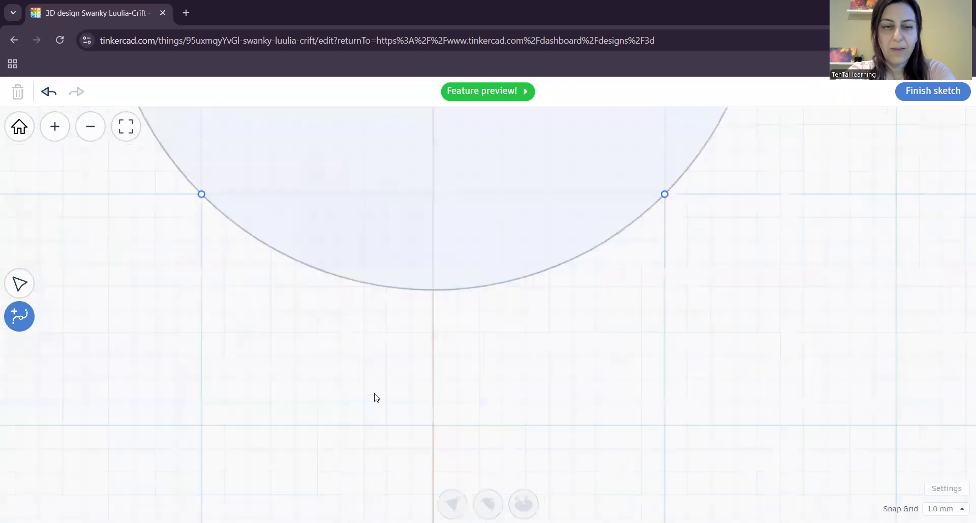
pyautogui.click(447, 263)
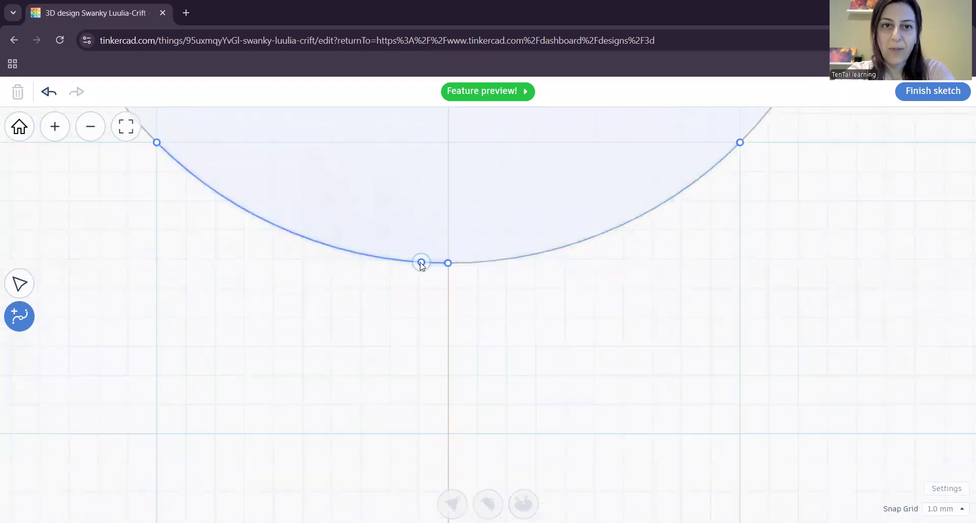
pyautogui.click(477, 263)
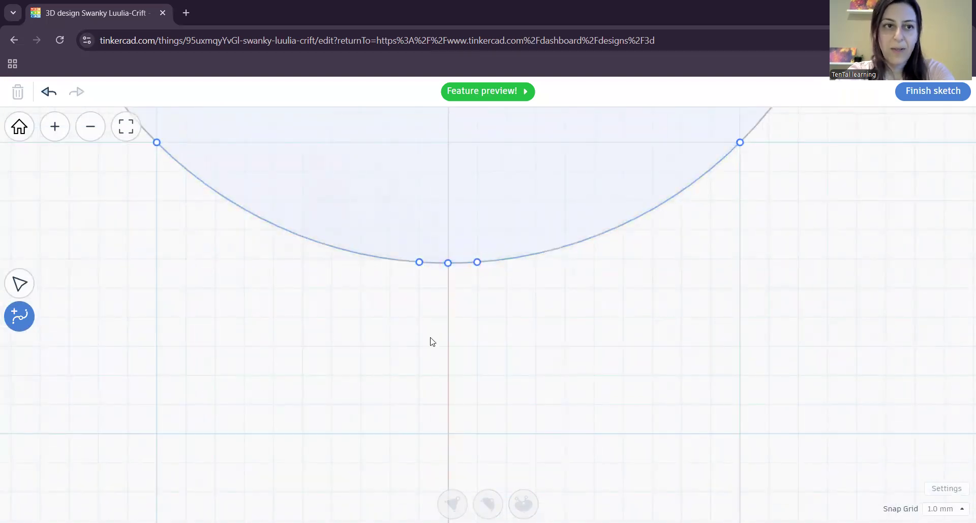
pyautogui.click(20, 294)
pyautogui.moveTo(447, 264); pyautogui.dragTo(447, 434)
# Add a point about 1 mm to either side of the circle's lower-left point.
pyautogui.moveTo(278, 335); pyautogui.dragTo(370, 435, button='right')
pyautogui.moveTo(316, 394)
pyautogui.mouseDown(button='right')
pyautogui.moveTo(369, 417)
pyautogui.moveTo(413, 453)
pyautogui.mouseUp(button='right')
pyautogui.scroll(3, 352, 401)
pyautogui.moveTo(359, 364); pyautogui.dragTo(393, 418, button='right')
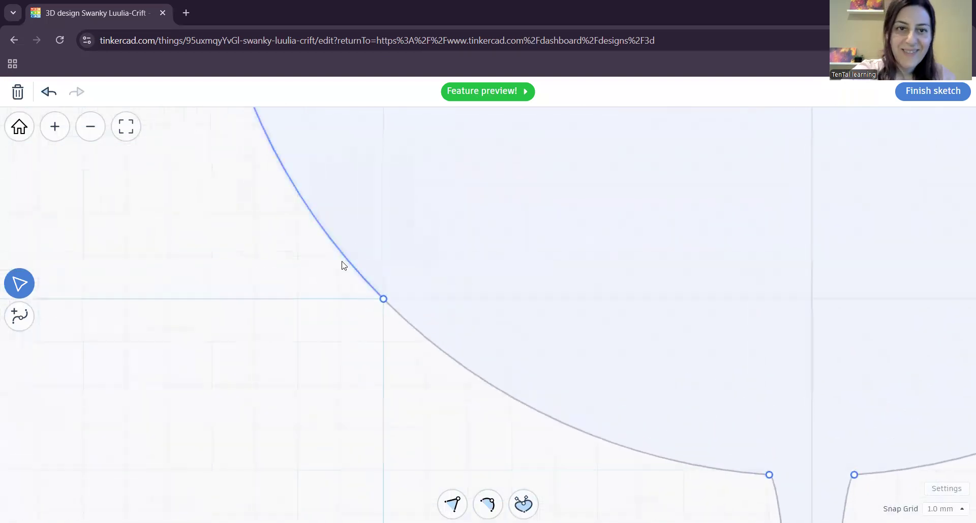
pyautogui.click(21, 320)
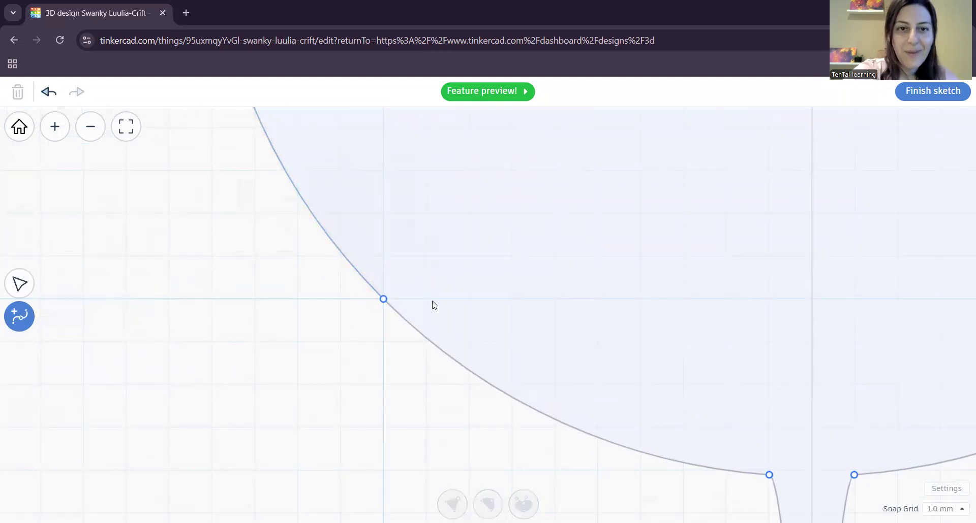
pyautogui.click(344, 256)
pyautogui.click(427, 338)
# Pull the circle's lower-left point diagonally outward, about 4 mm left and 4 mm down, into a spike, and finish the sketch.
pyautogui.click(21, 284)
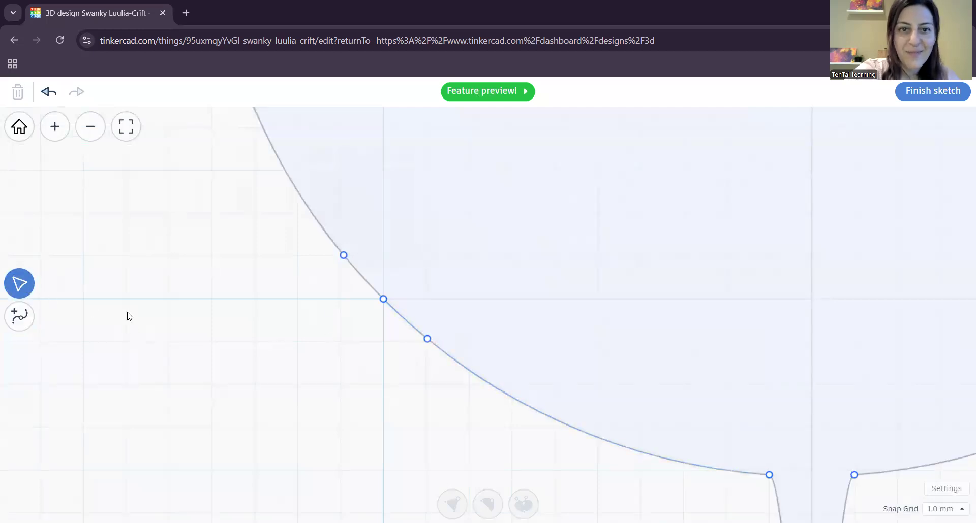
pyautogui.moveTo(385, 300); pyautogui.dragTo(211, 461)
pyautogui.scroll(-4, 417, 307)
pyautogui.scroll(-8, 418, 312)
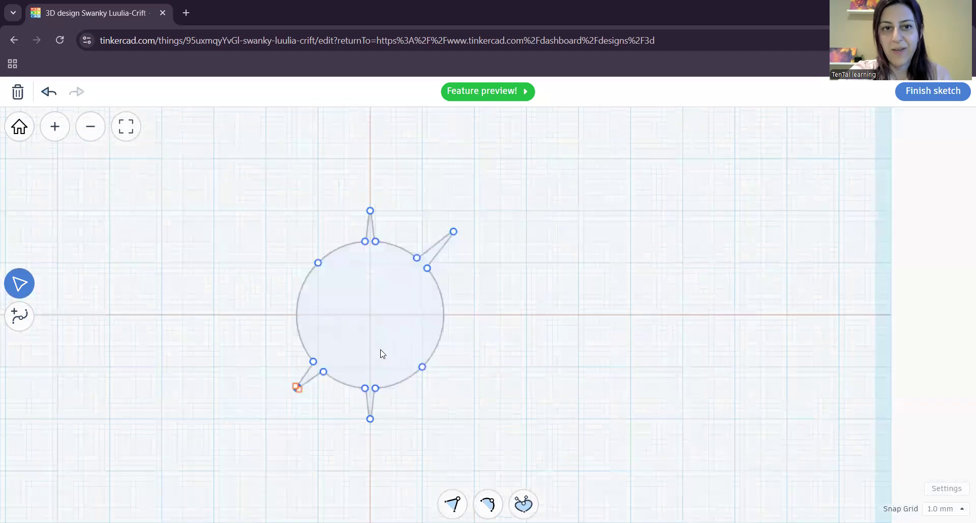
pyautogui.click(920, 88)
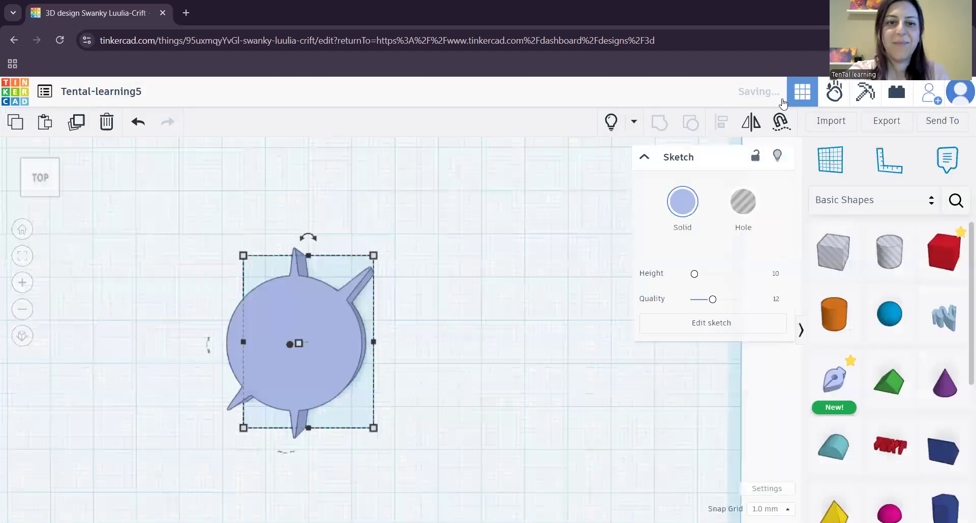
# Reopen the sketch and add a point about 1 mm to either side of the circle's lower-right point.
pyautogui.moveTo(676, 416)
pyautogui.mouseDown(button='right')
pyautogui.moveTo(452, 416)
pyautogui.moveTo(476, 468)
pyautogui.moveTo(491, 372)
pyautogui.moveTo(638, 362)
pyautogui.moveTo(523, 455)
pyautogui.moveTo(457, 421)
pyautogui.moveTo(396, 423)
pyautogui.moveTo(518, 452)
pyautogui.mouseUp(button='right')
pyautogui.click(710, 327)
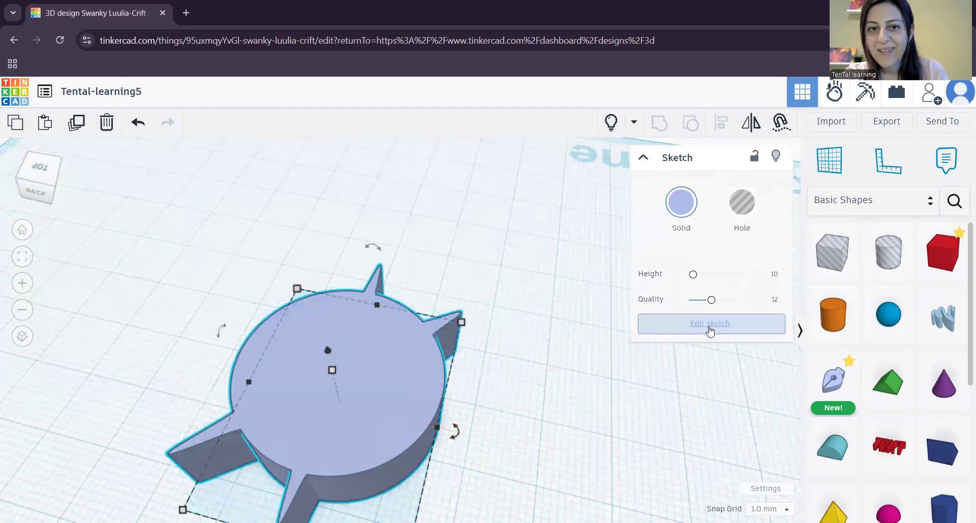
pyautogui.scroll(4, 521, 442)
pyautogui.scroll(5, 517, 411)
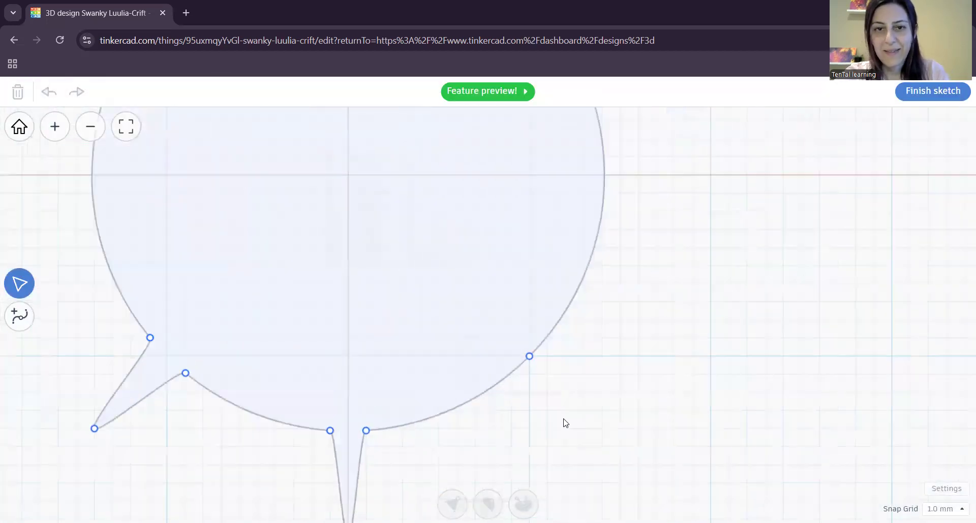
pyautogui.scroll(2, 570, 448)
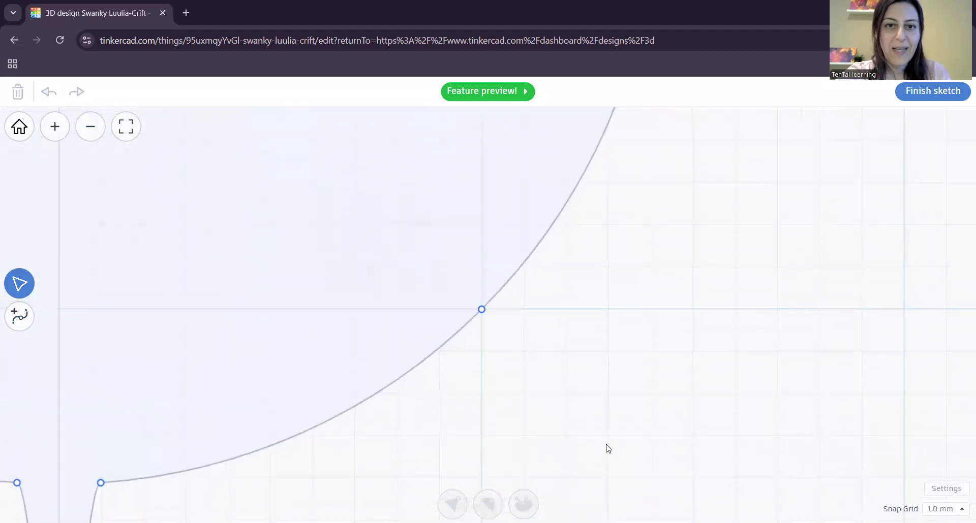
pyautogui.click(19, 325)
pyautogui.click(522, 264)
pyautogui.click(437, 350)
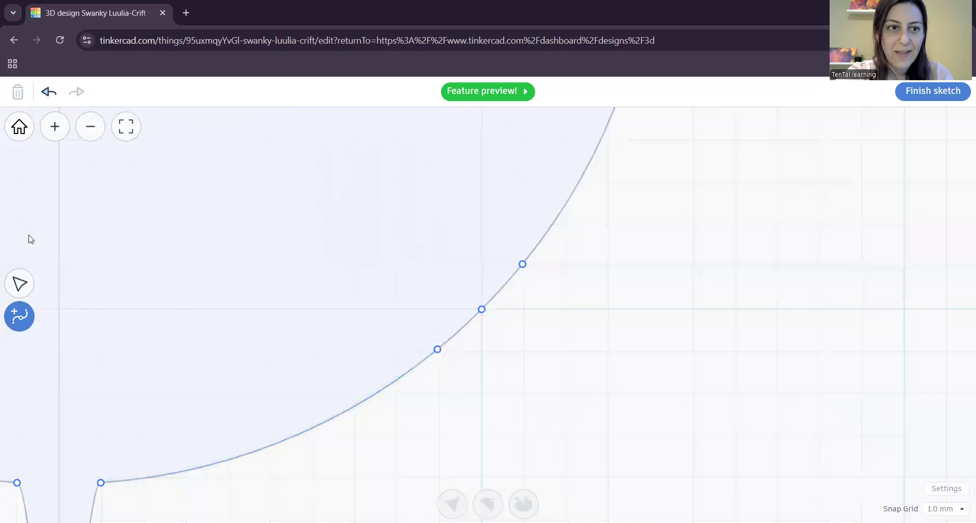
# Pull the circle's lower-right point diagonally outward, about 4 mm right and 4 mm down, into a spike.
pyautogui.click(19, 284)
pyautogui.moveTo(484, 317); pyautogui.dragTo(652, 479)
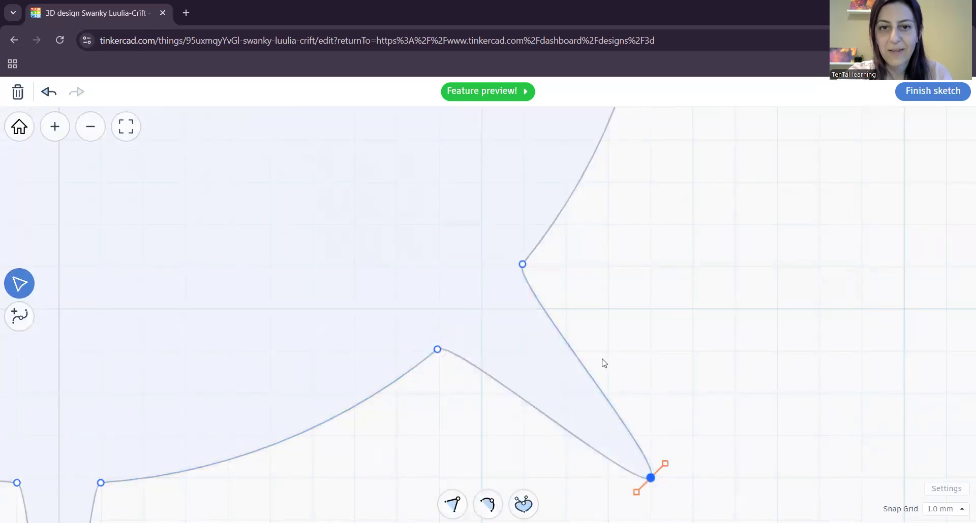
pyautogui.scroll(-5, 558, 370)
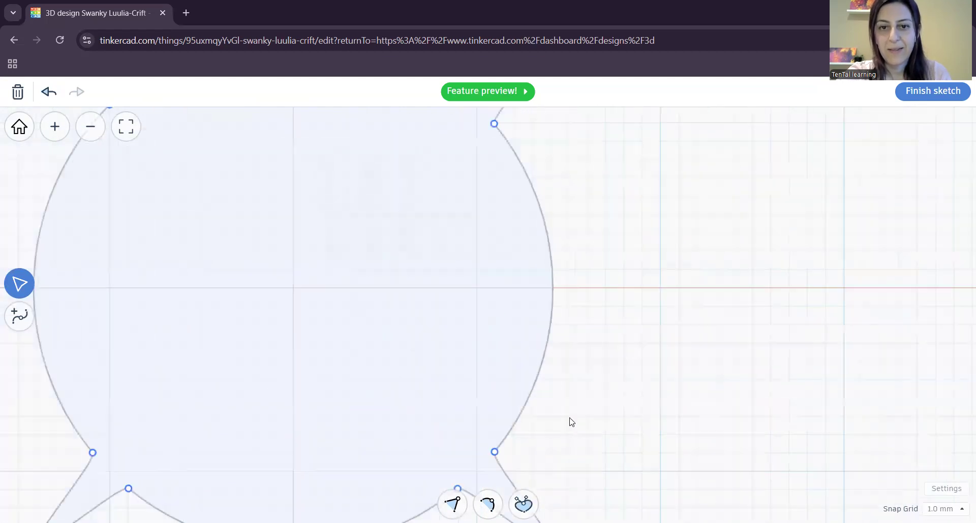
pyautogui.scroll(-1, 570, 449)
pyautogui.moveTo(570, 450); pyautogui.dragTo(558, 311, button='middle')
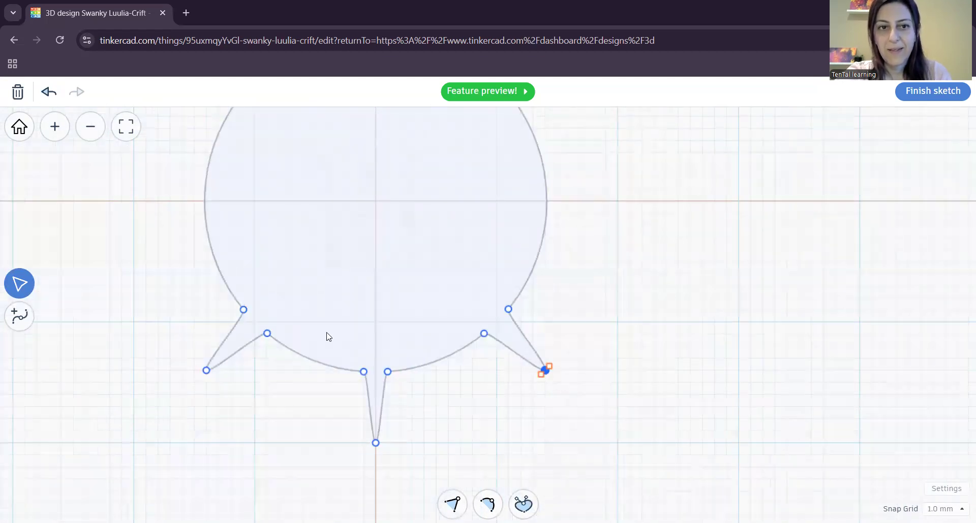
# Add three points about 1 mm apart at the circle's rightmost edge, with the middle one on the horizontal axis.
pyautogui.moveTo(341, 255); pyautogui.dragTo(326, 404, button='middle')
pyautogui.scroll(3, 526, 421)
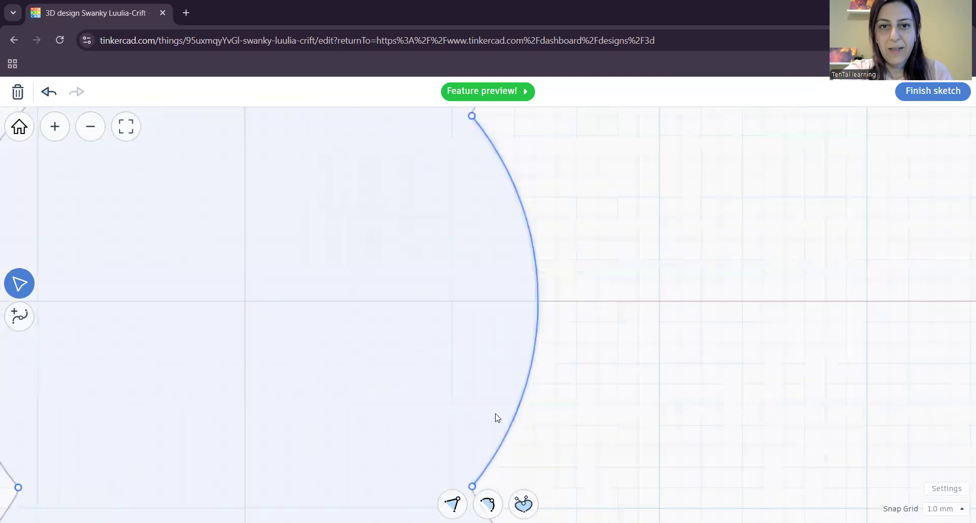
pyautogui.click(19, 316)
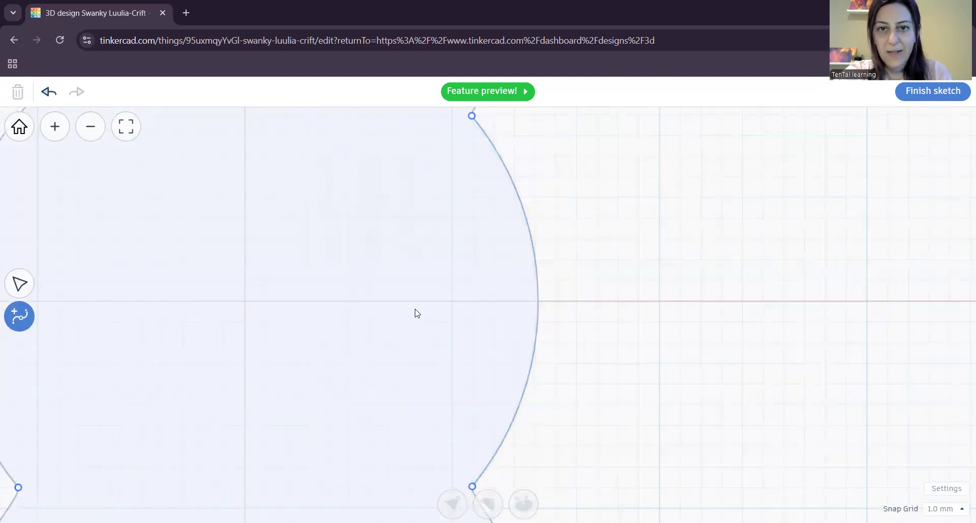
pyautogui.click(538, 300)
pyautogui.scroll(5, 567, 328)
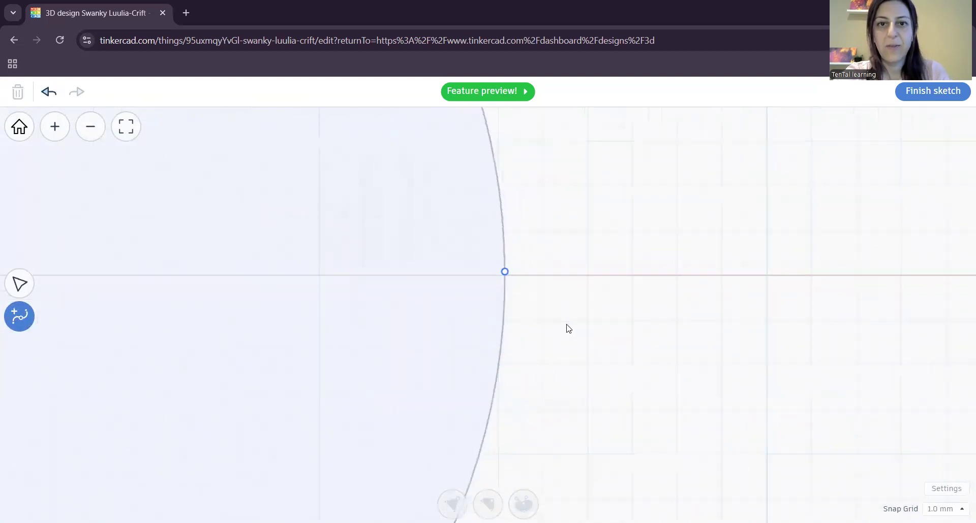
pyautogui.scroll(3, 566, 327)
pyautogui.moveTo(514, 242); pyautogui.dragTo(582, 336, button='middle')
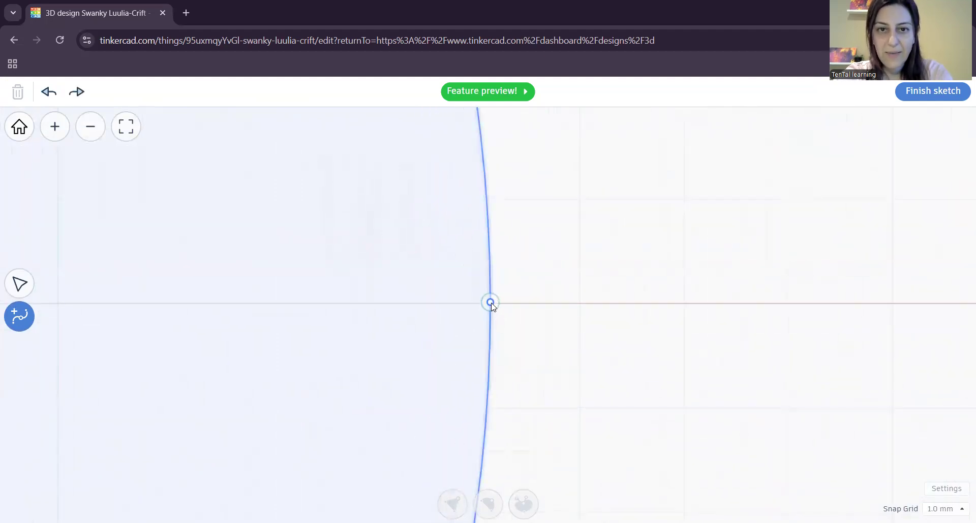
pyautogui.click(490, 305)
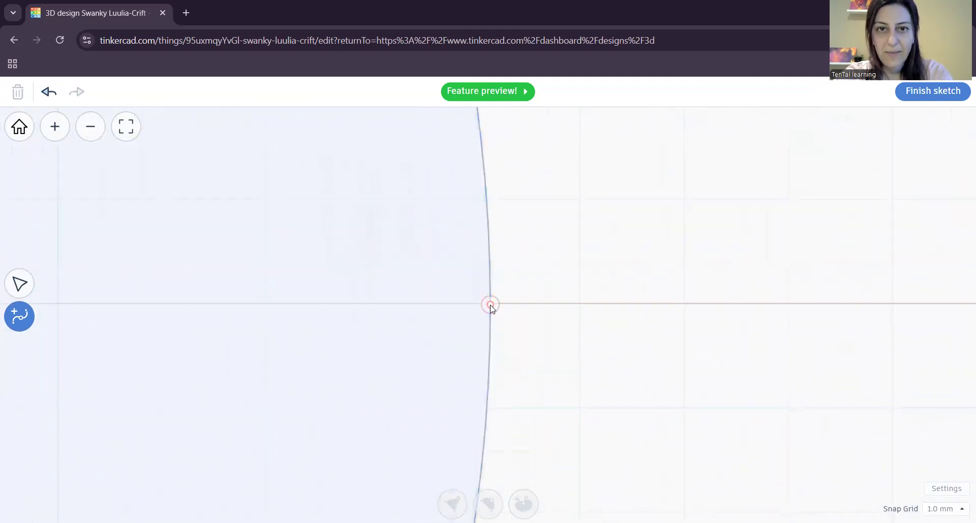
pyautogui.click(487, 201)
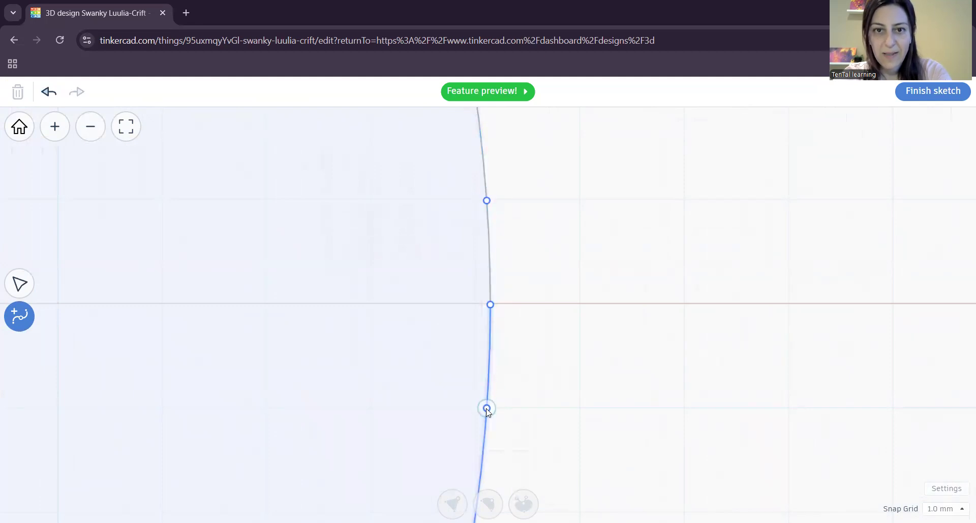
pyautogui.click(486, 409)
# Pull the middle point at the circle's rightmost edge outward into a spike about 4 mm long.
pyautogui.click(19, 283)
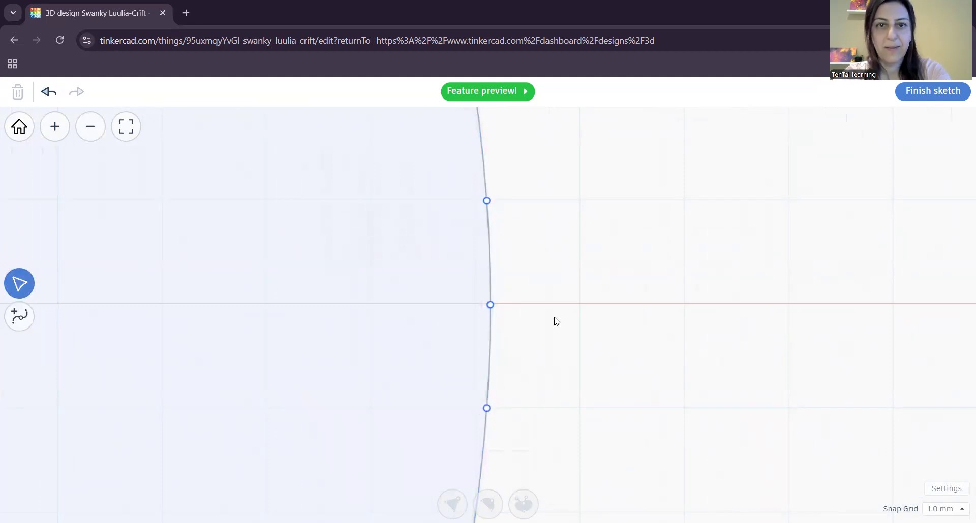
pyautogui.moveTo(490, 305); pyautogui.dragTo(838, 327)
pyautogui.scroll(-10, 758, 384)
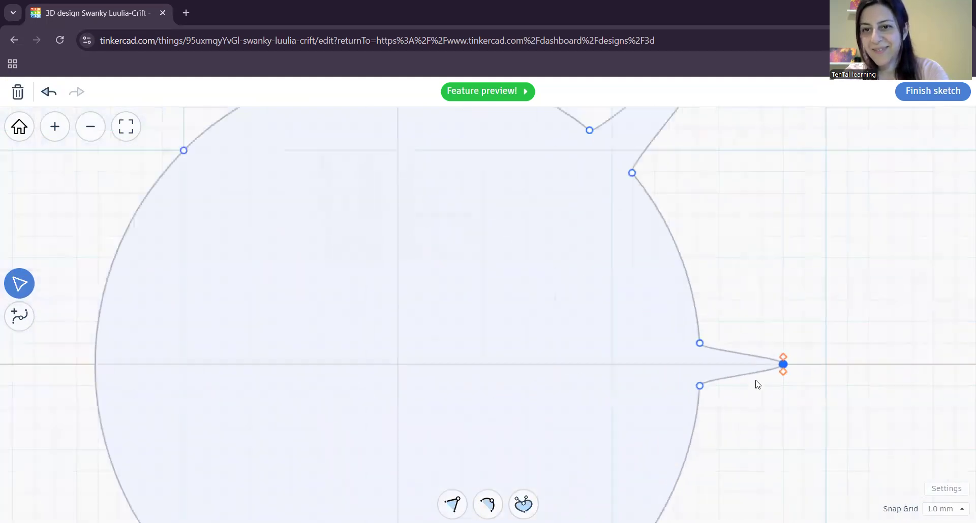
# Add three points about 1 mm apart at the circle's leftmost edge, with the middle one on the horizontal axis.
pyautogui.scroll(-6, 760, 384)
pyautogui.scroll(2, 757, 384)
pyautogui.scroll(1, 385, 377)
pyautogui.scroll(6, 385, 376)
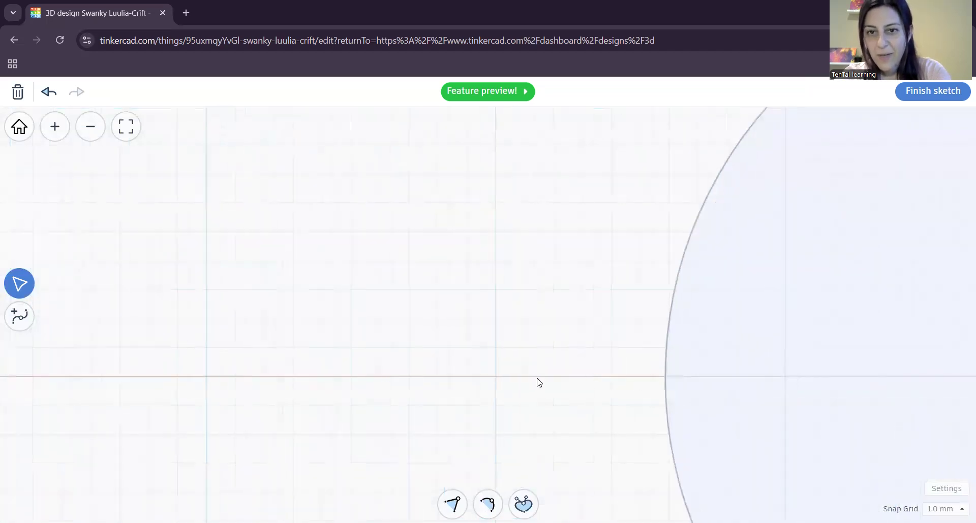
pyautogui.scroll(1, 515, 391)
pyautogui.scroll(1, 516, 388)
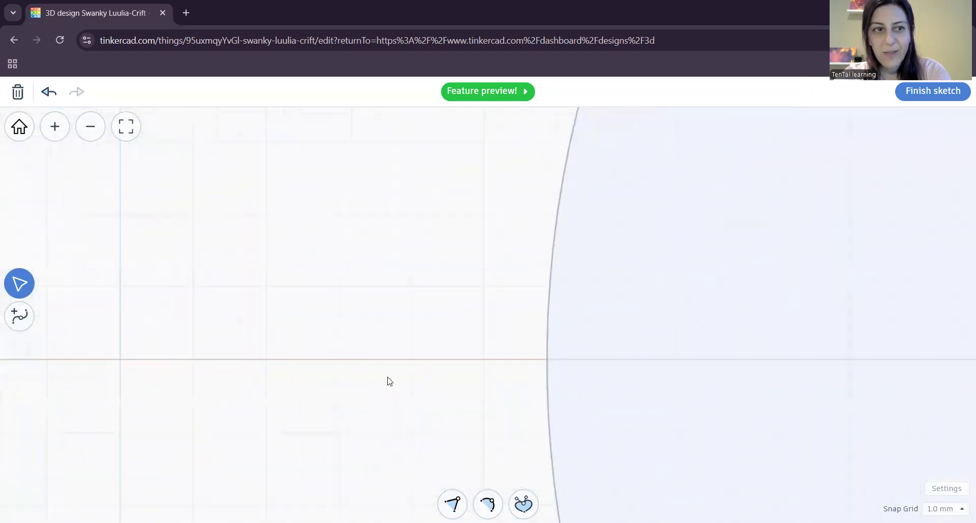
pyautogui.click(20, 317)
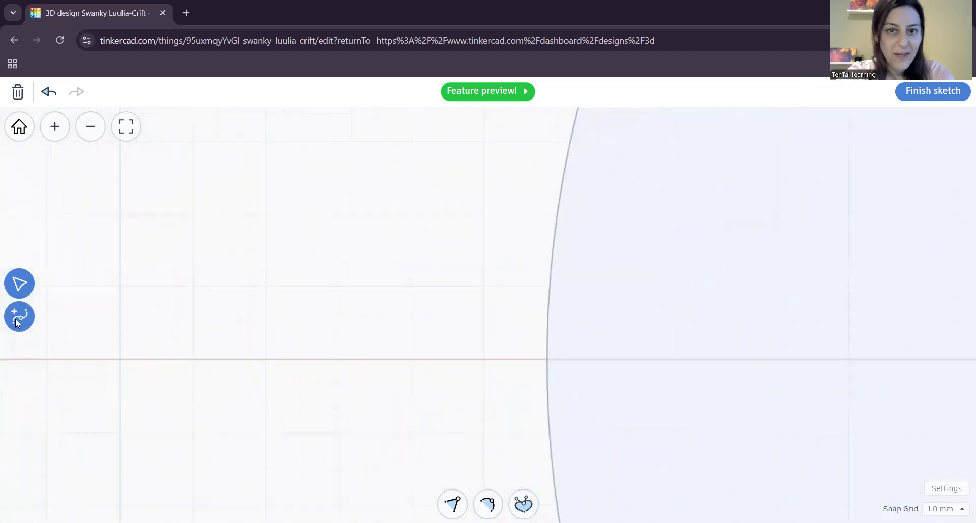
pyautogui.click(547, 361)
pyautogui.click(549, 287)
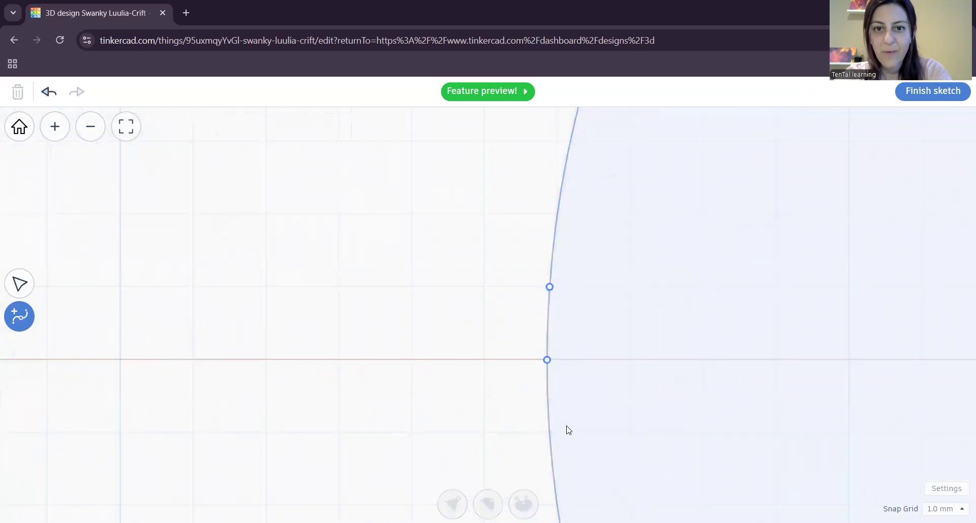
# Pull the middle point at the circle's leftmost edge outward into a spike about 6 mm long.
pyautogui.click(19, 284)
pyautogui.moveTo(547, 362); pyautogui.dragTo(131, 368)
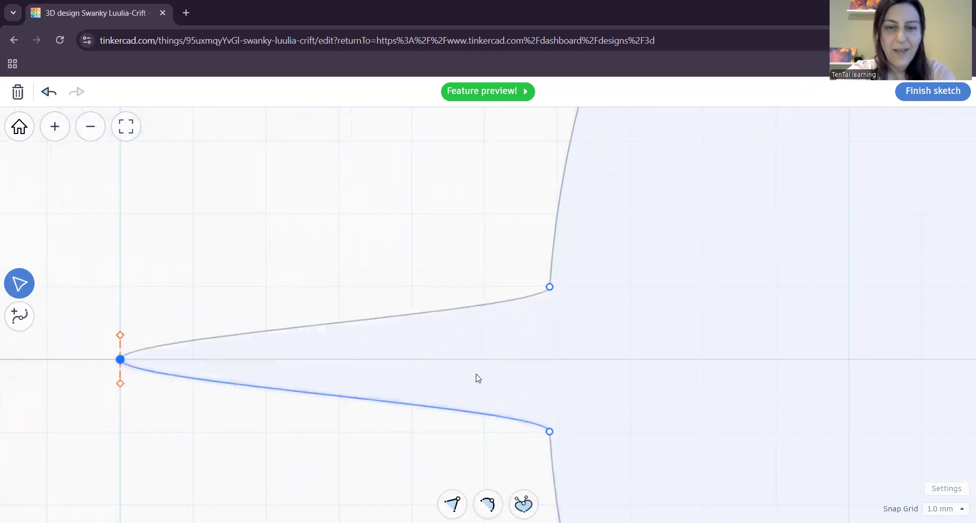
pyautogui.scroll(-5, 586, 342)
pyautogui.scroll(-5, 609, 348)
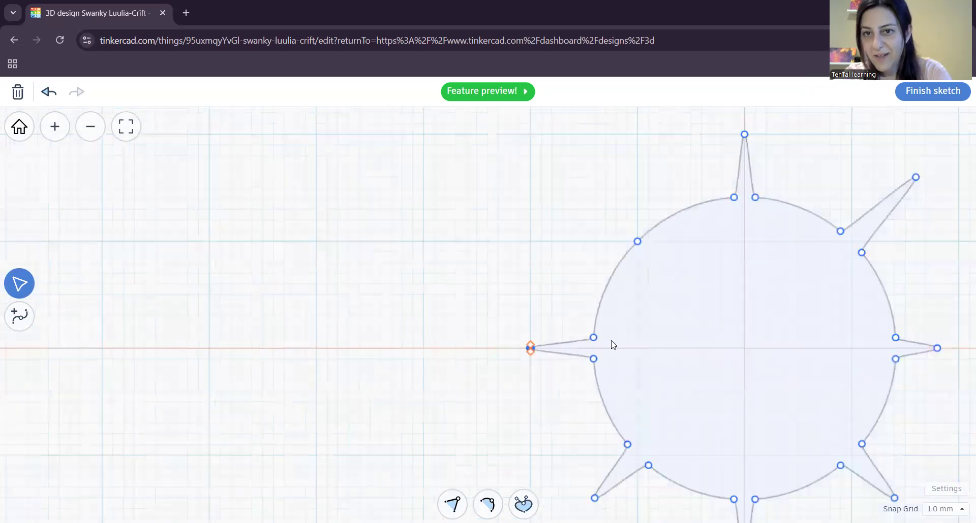
# Add a point about 1 mm to either side of the circle's upper-left point.
pyautogui.moveTo(693, 343); pyautogui.dragTo(541, 387, button='middle')
pyautogui.scroll(4, 540, 388)
pyautogui.moveTo(489, 293); pyautogui.dragTo(554, 406, button='middle')
pyautogui.scroll(2, 539, 390)
pyautogui.scroll(2, 541, 394)
pyautogui.moveTo(493, 324); pyautogui.dragTo(553, 407, button='middle')
pyautogui.scroll(2, 405, 407)
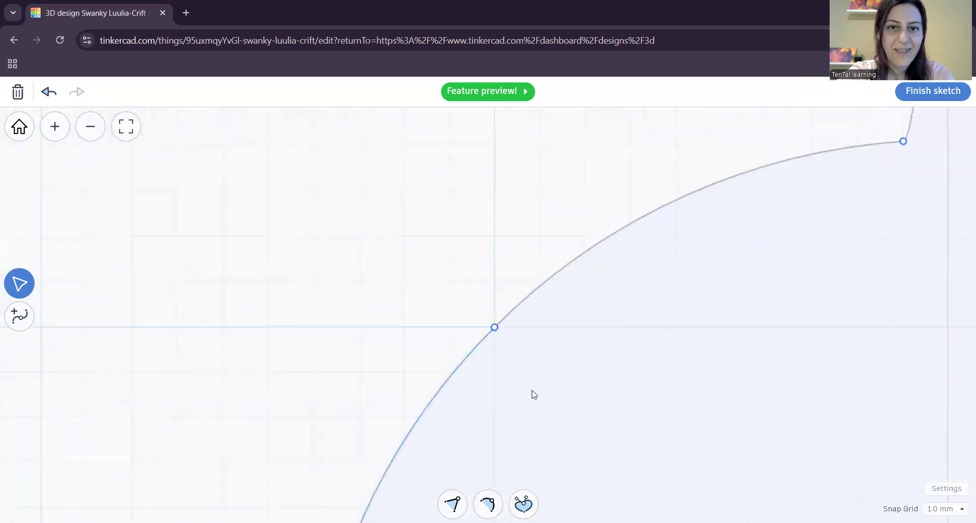
pyautogui.click(19, 317)
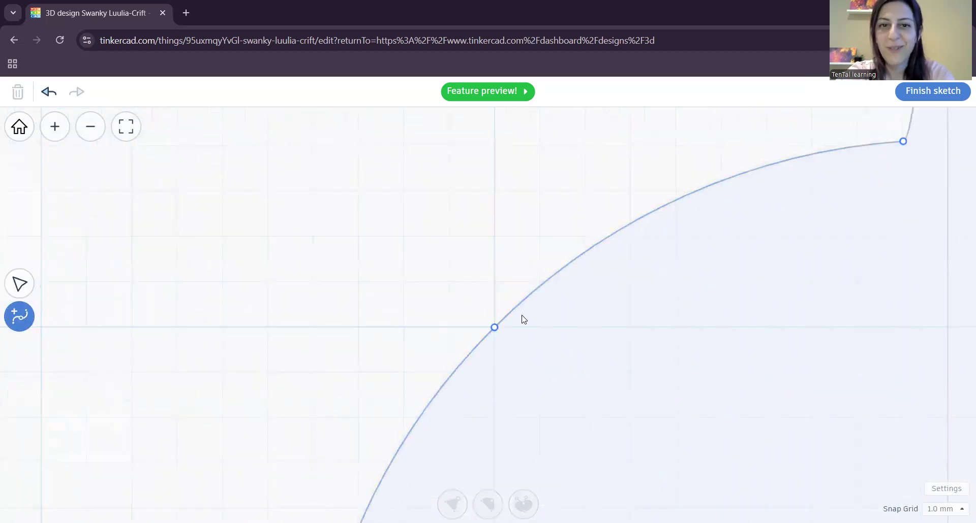
pyautogui.click(540, 286)
pyautogui.click(452, 373)
# Pull the circle's upper-left point diagonally outward, about 4 mm left and 3 mm up, into a spike.
pyautogui.click(20, 284)
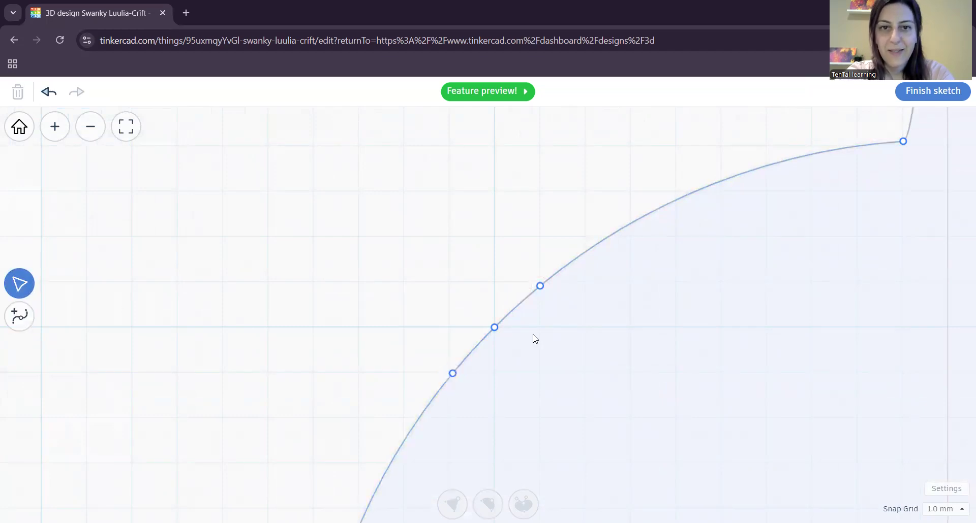
pyautogui.moveTo(493, 328); pyautogui.dragTo(327, 206)
pyautogui.scroll(-8, 593, 406)
pyautogui.moveTo(602, 416); pyautogui.dragTo(540, 318, button='middle')
pyautogui.moveTo(583, 432)
pyautogui.mouseDown(button='middle')
pyautogui.moveTo(543, 374)
pyautogui.moveTo(517, 416)
pyautogui.mouseUp(button='middle')
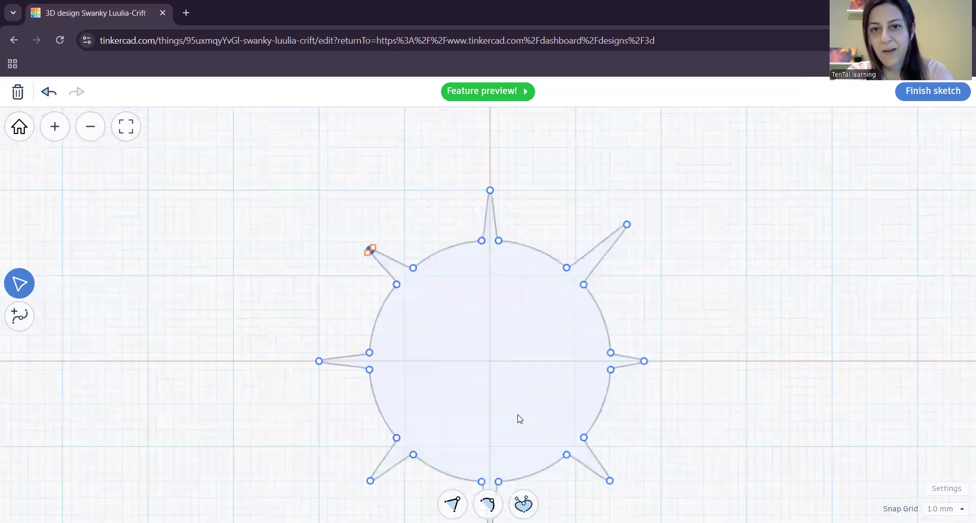
# Extend the right spike's tip about 2 mm farther right and the upper-left spike's tip about 3 mm left and 2 mm up.
pyautogui.scroll(5, 574, 434)
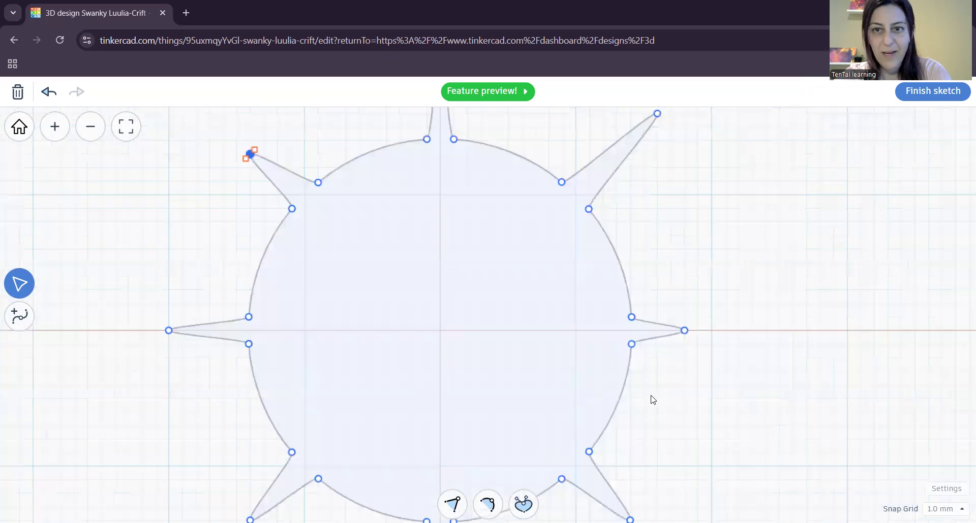
pyautogui.moveTo(697, 324); pyautogui.dragTo(721, 323)
pyautogui.moveTo(453, 358); pyautogui.dragTo(525, 492, button='middle')
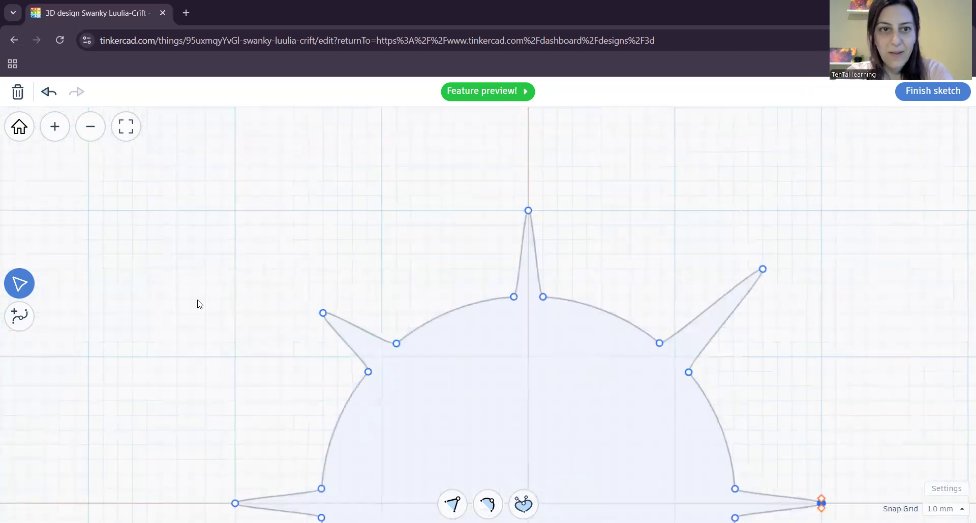
pyautogui.moveTo(323, 313); pyautogui.dragTo(282, 287)
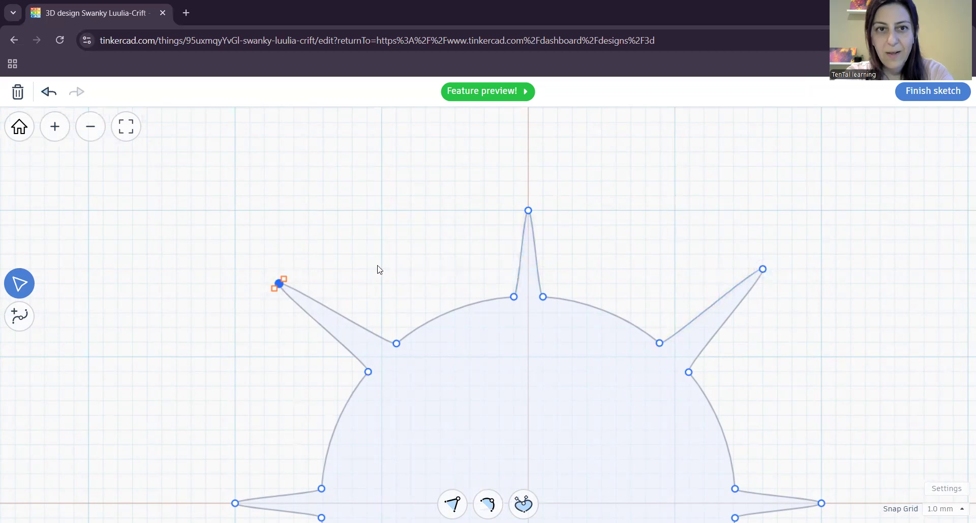
pyautogui.moveTo(277, 287); pyautogui.dragTo(265, 275)
pyautogui.hotkey('ctrl', 'z')
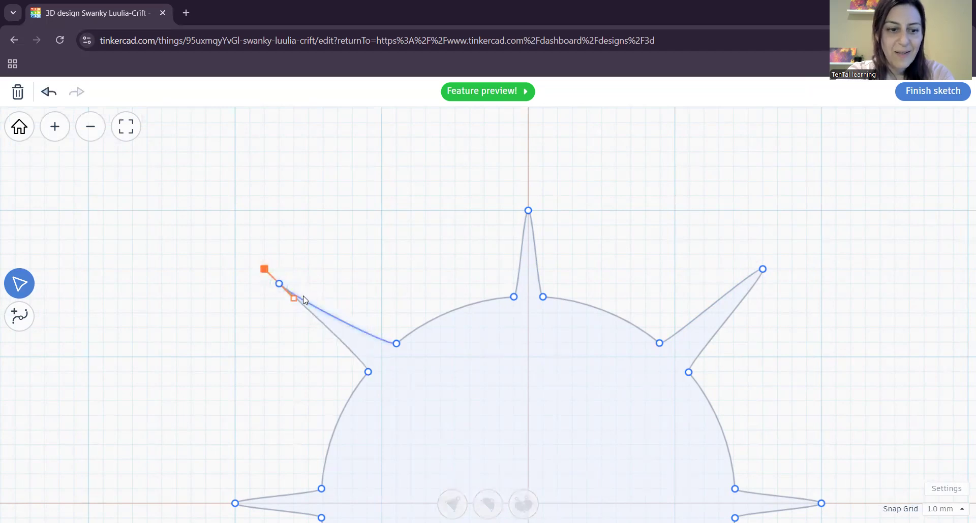
pyautogui.hotkey('ctrl', 'z')
# Extend the upper-left spike's tip about 1 mm farther left and 1 mm up, and finish the sketch.
pyautogui.scroll(4, 300, 296)
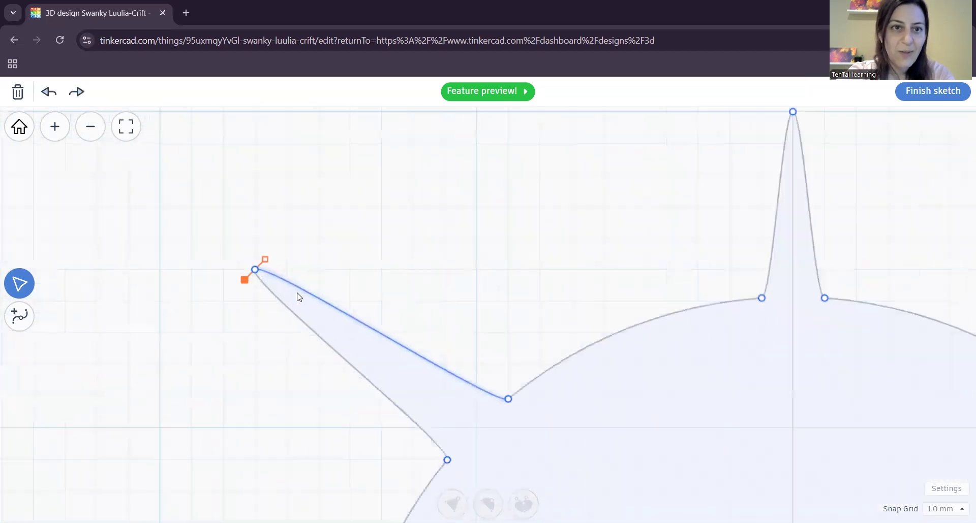
pyautogui.moveTo(254, 270); pyautogui.dragTo(233, 249)
pyautogui.scroll(-5, 472, 340)
pyautogui.scroll(-2, 470, 288)
pyautogui.scroll(1, 481, 371)
pyautogui.scroll(2, 481, 369)
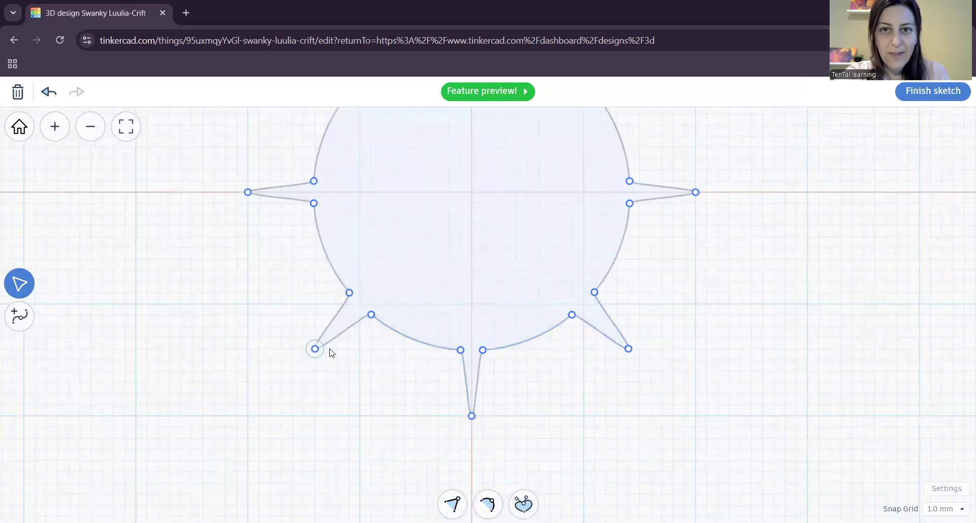
pyautogui.moveTo(743, 294)
pyautogui.mouseDown(button='middle')
pyautogui.moveTo(737, 331)
pyautogui.moveTo(656, 475)
pyautogui.mouseUp(button='middle')
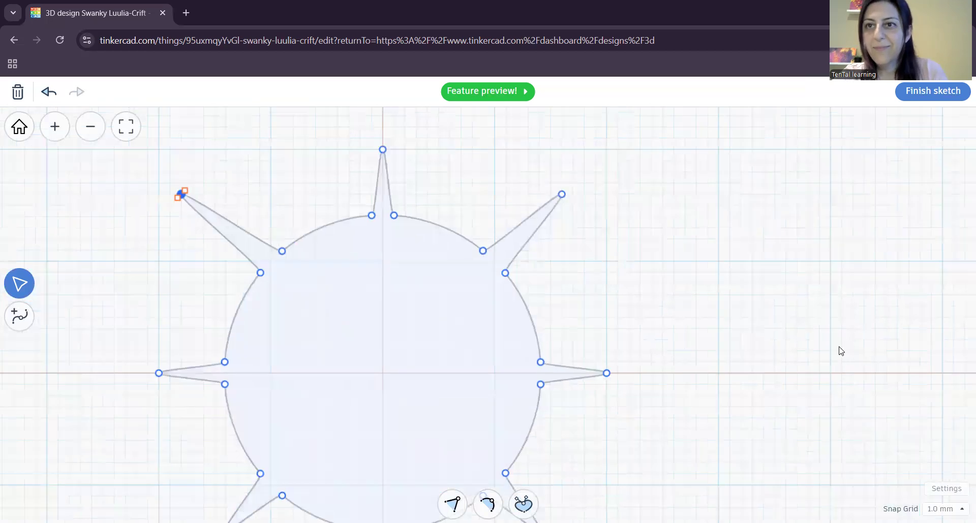
pyautogui.click(933, 91)
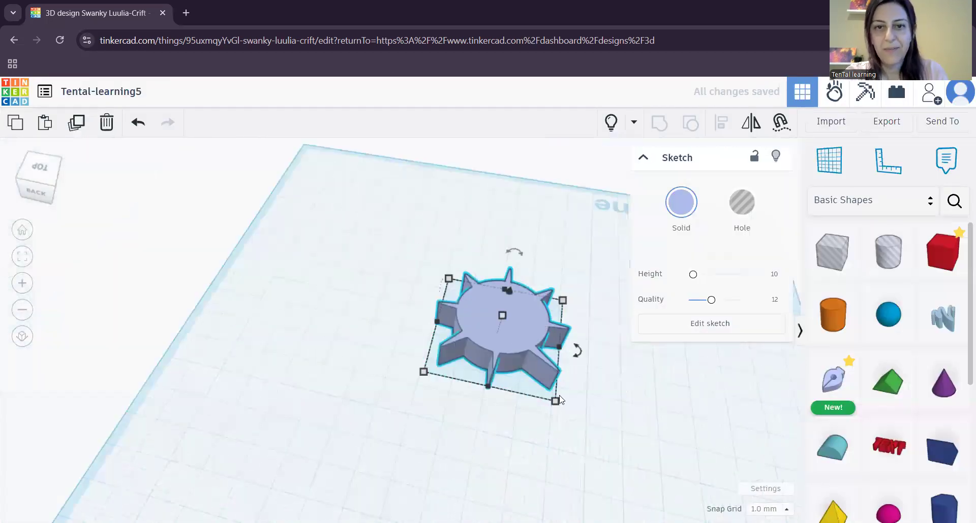
# Change the sun shape's solid color to the bright yellow preset.
pyautogui.moveTo(405, 402); pyautogui.dragTo(468, 426, button='right')
pyautogui.moveTo(467, 426); pyautogui.dragTo(462, 361, button='middle')
pyautogui.scroll(2, 463, 362)
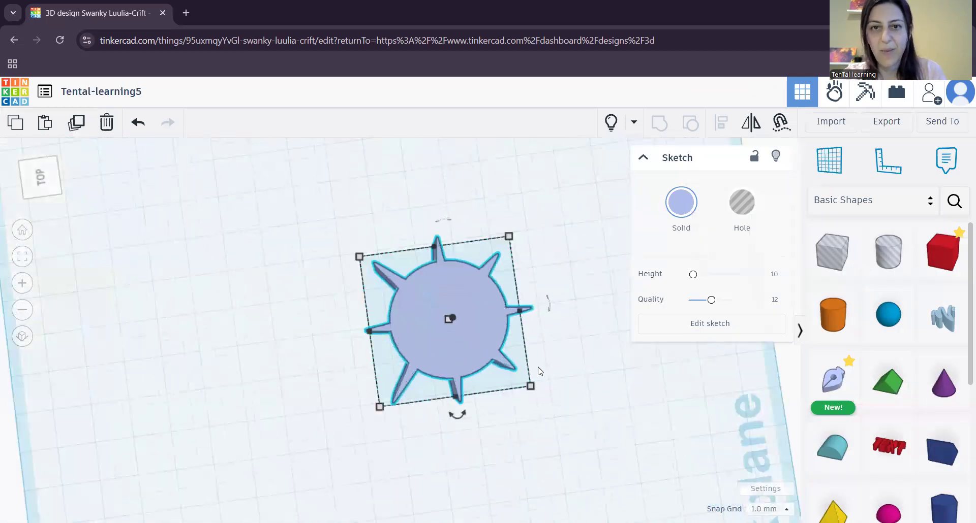
pyautogui.click(679, 210)
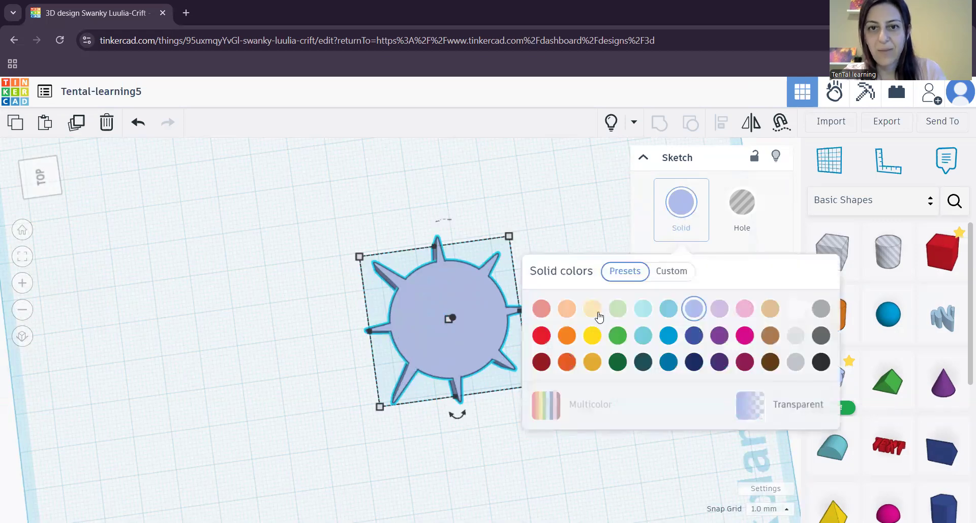
pyautogui.click(592, 336)
# Export only the selected sun shape as an OBJ file for 3D printing.
pyautogui.moveTo(513, 462); pyautogui.dragTo(393, 369, button='right')
pyautogui.scroll(2, 452, 300)
pyautogui.scroll(2, 453, 297)
pyautogui.moveTo(453, 297); pyautogui.dragTo(406, 414, button='right')
pyautogui.scroll(3, 403, 350)
pyautogui.scroll(-4, 507, 415)
pyautogui.moveTo(500, 384); pyautogui.dragTo(436, 391)
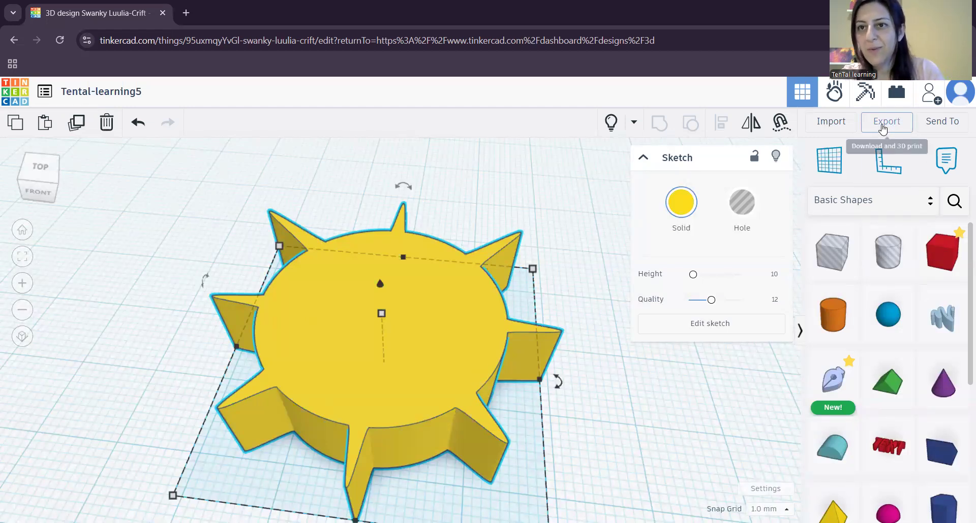
pyautogui.click(882, 129)
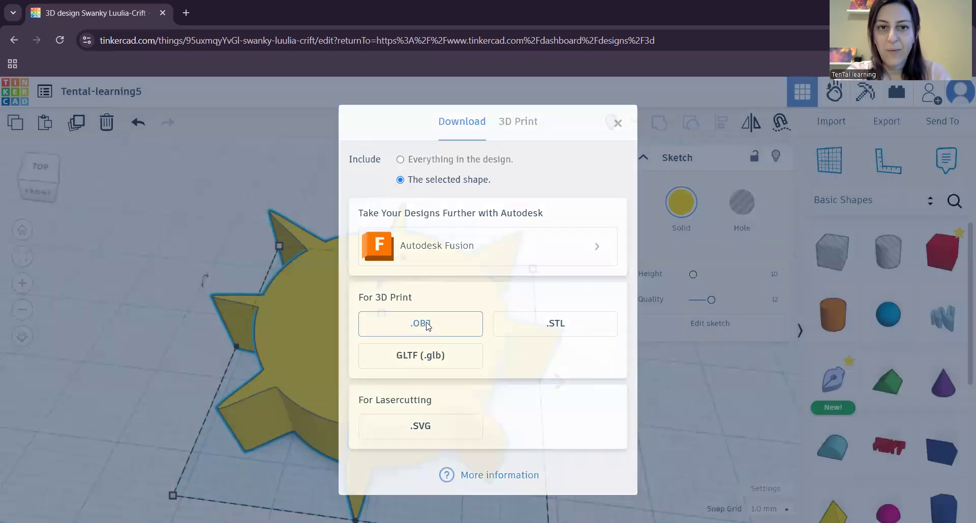
pyautogui.click(425, 326)
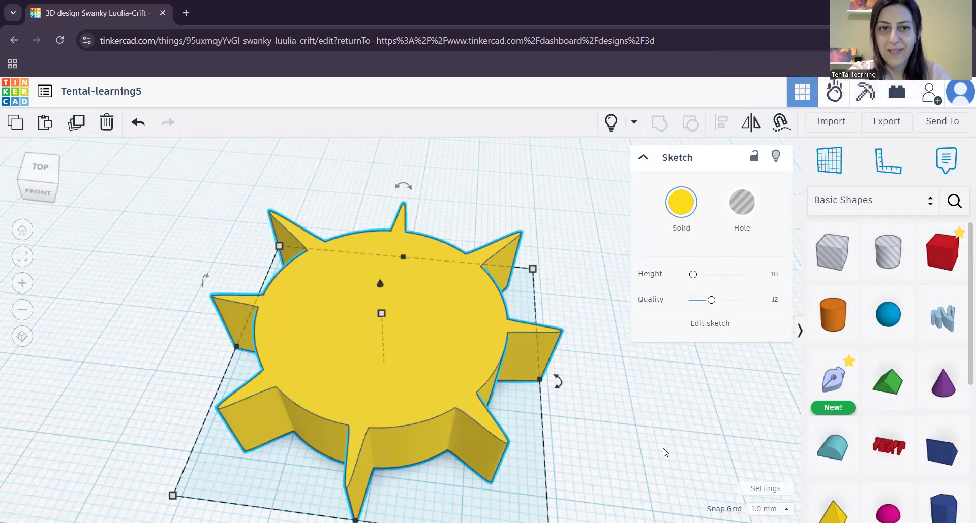
pyautogui.moveTo(661, 450); pyautogui.dragTo(636, 483, button='right')
pyautogui.moveTo(619, 443); pyautogui.dragTo(637, 459, button='right')
pyautogui.scroll(2, 657, 457)
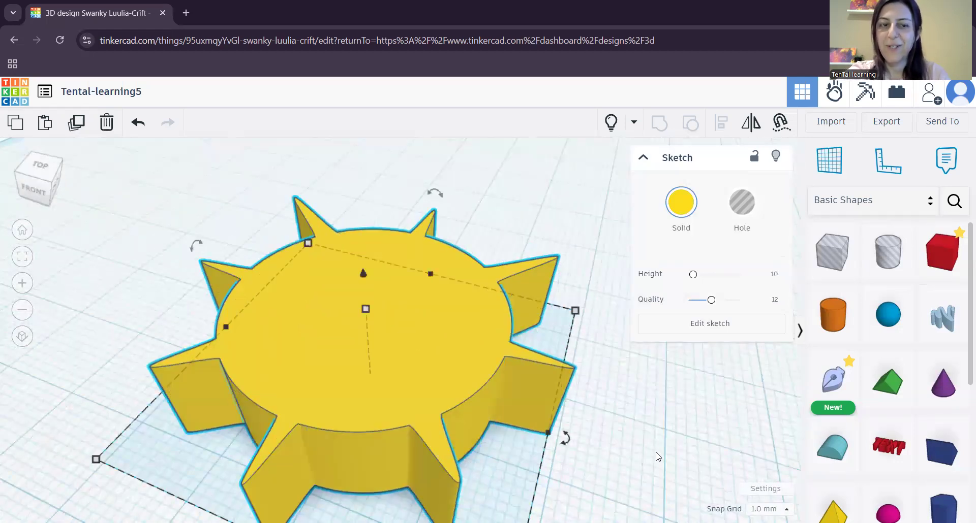